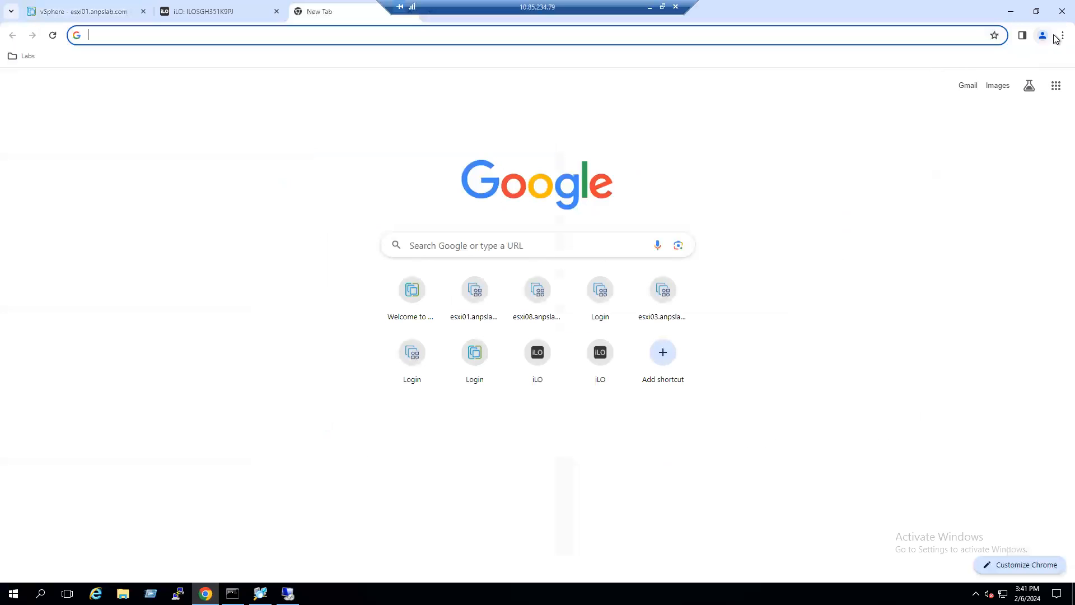
- Open the browser's download list to check for the ESXi 8.0U2 installer ISO
click(935, 176)
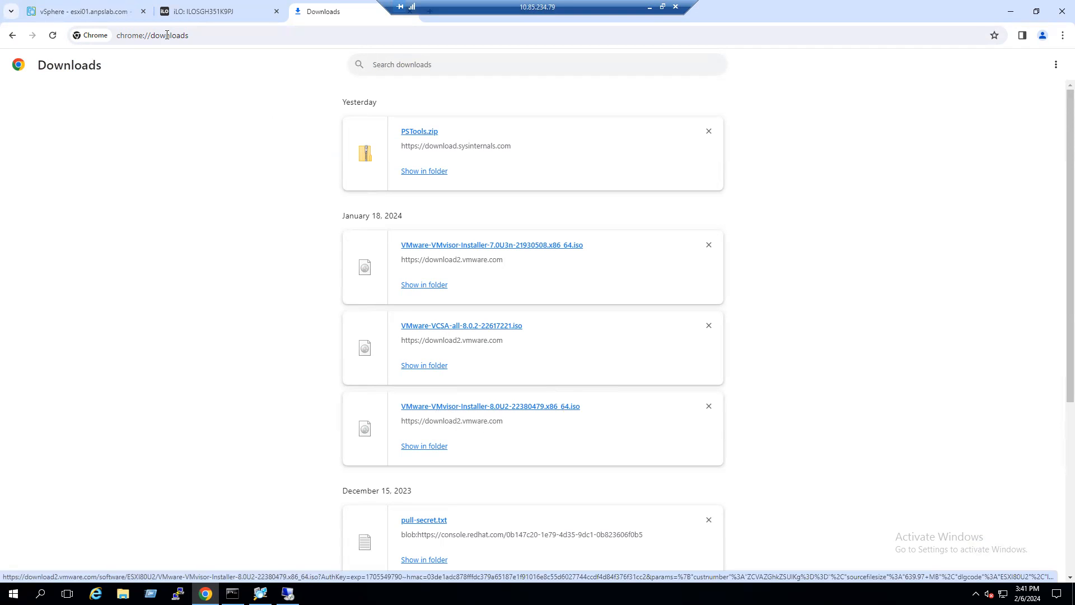
- Reload the vSphere Client session and proceed past the certificate warning for 192.168.243.45
click(119, 11)
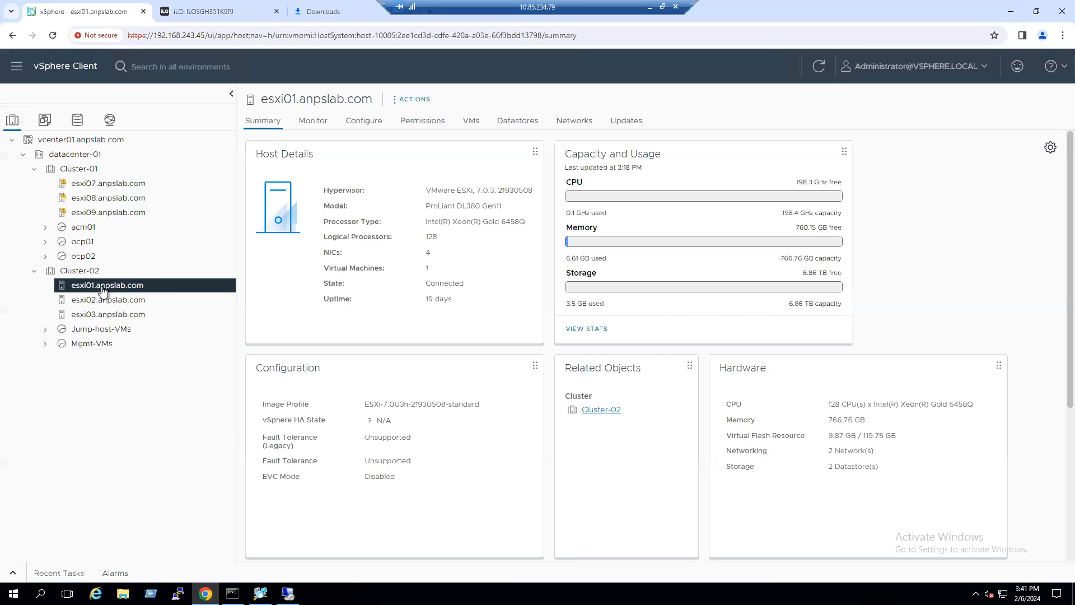
click(85, 272)
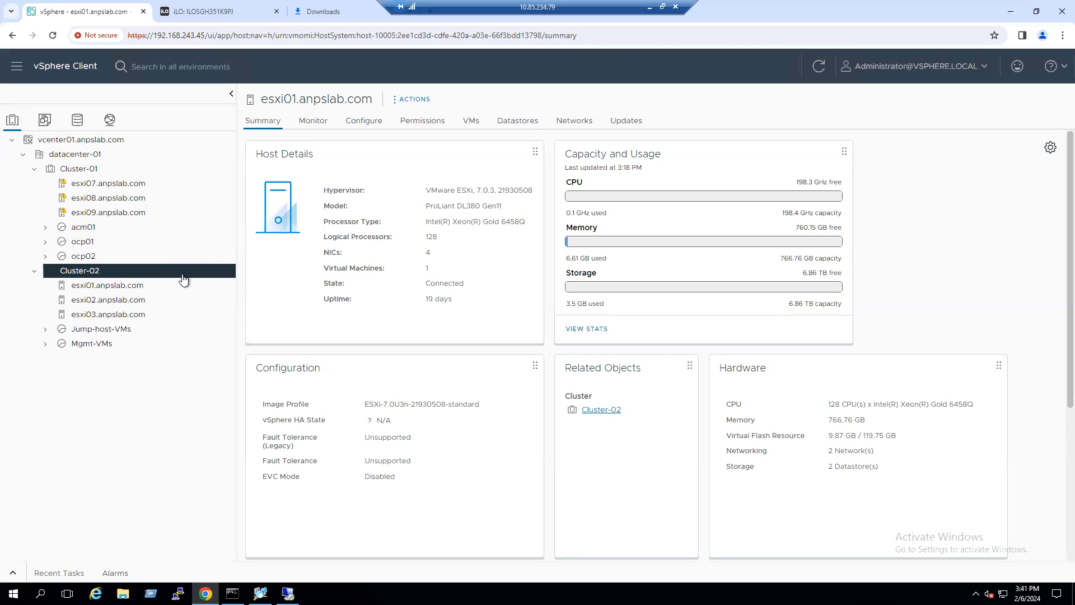
click(377, 127)
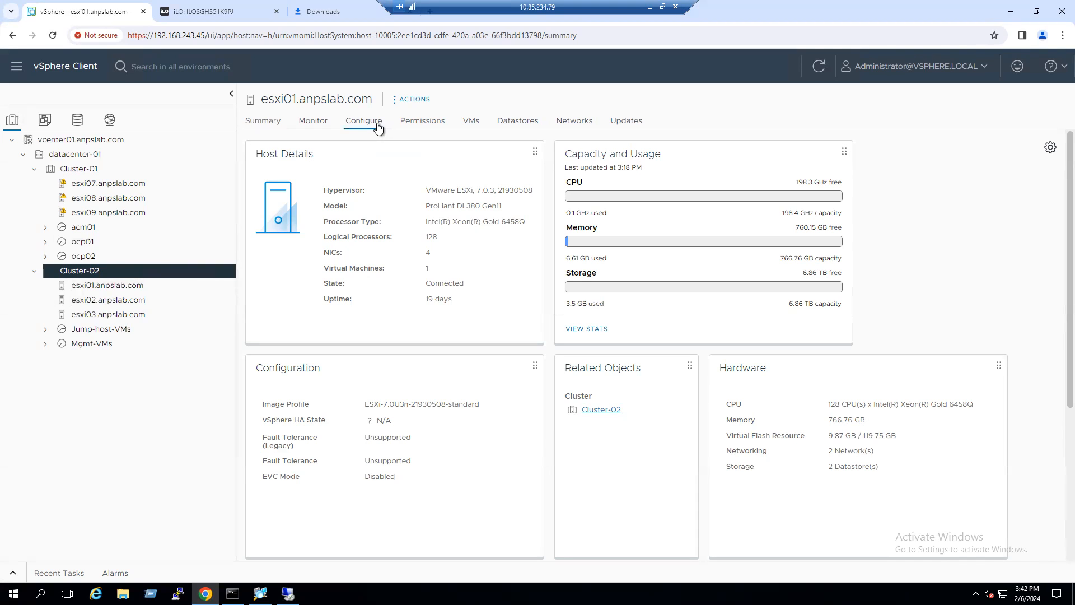
click(107, 287)
click(90, 273)
click(52, 36)
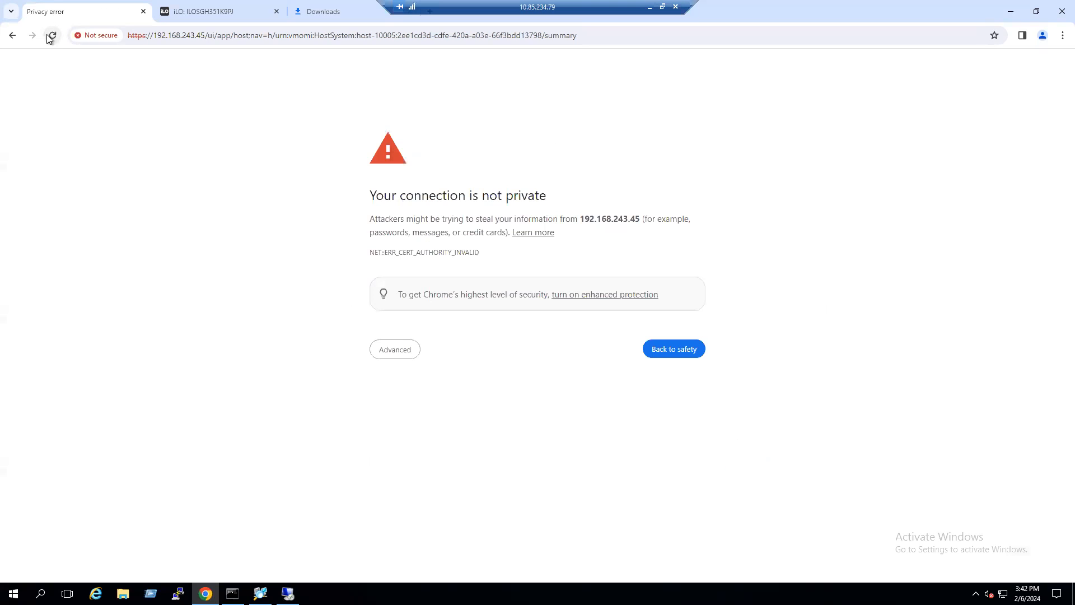
click(392, 355)
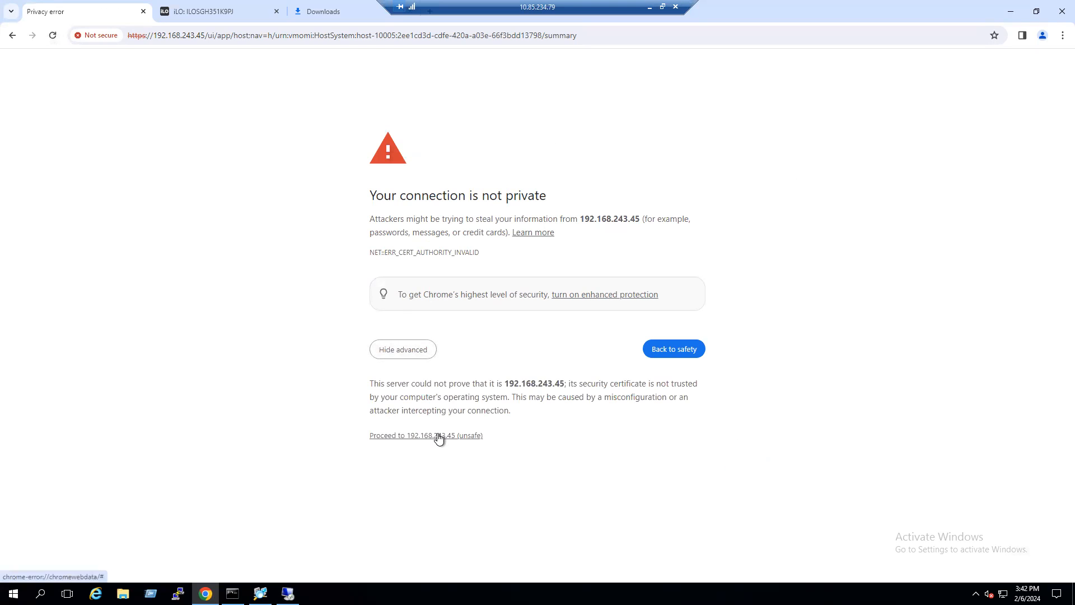
click(439, 436)
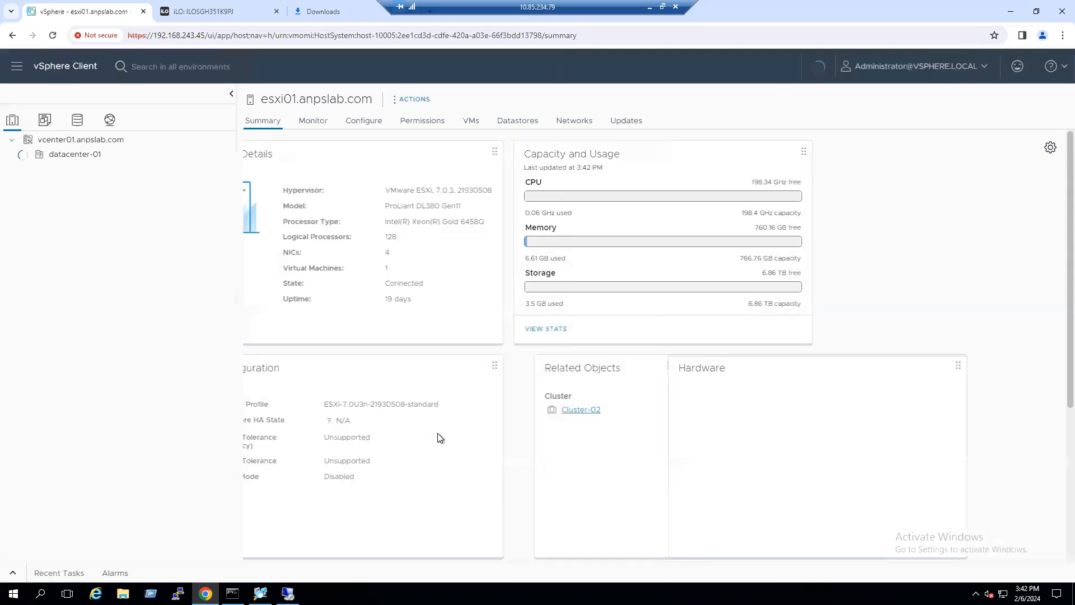
- Check the vSphere HA status in the vSphere Availability settings of Cluster-02
click(75, 270)
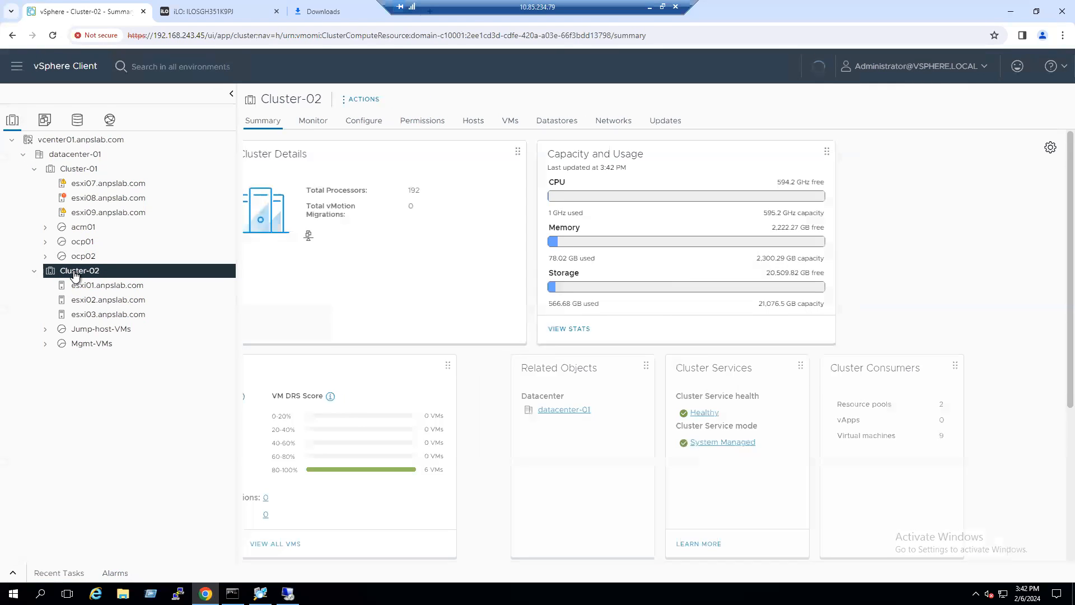
click(374, 124)
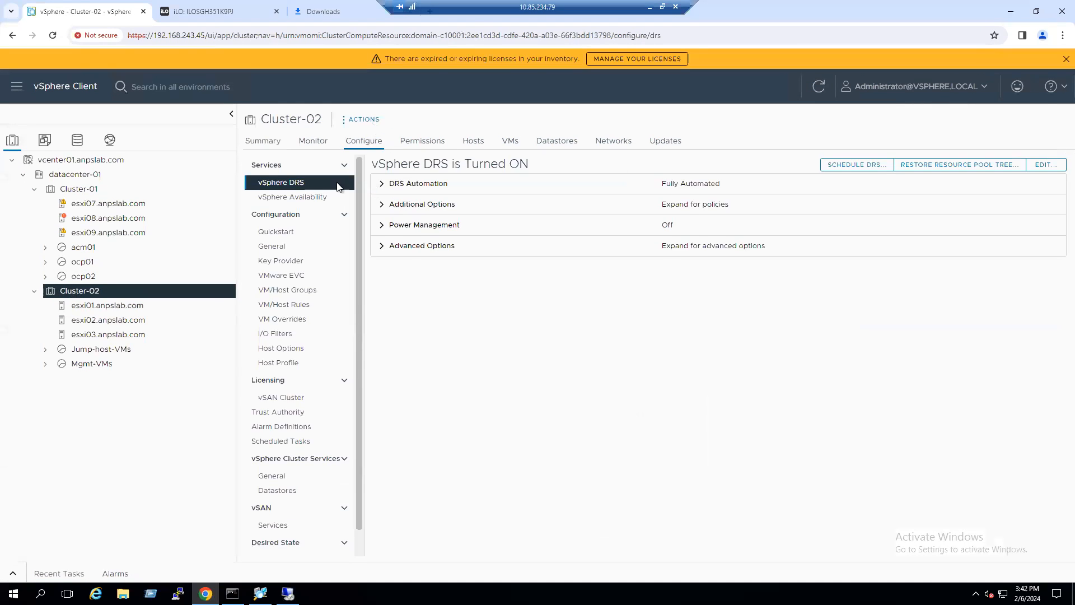
click(293, 198)
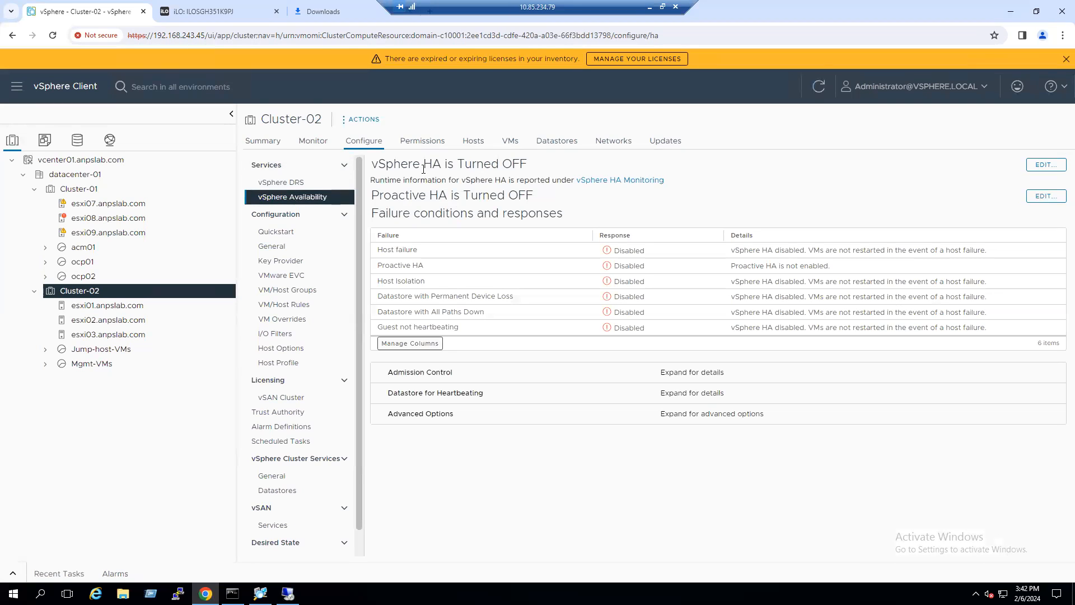
drag(424, 163, 546, 162)
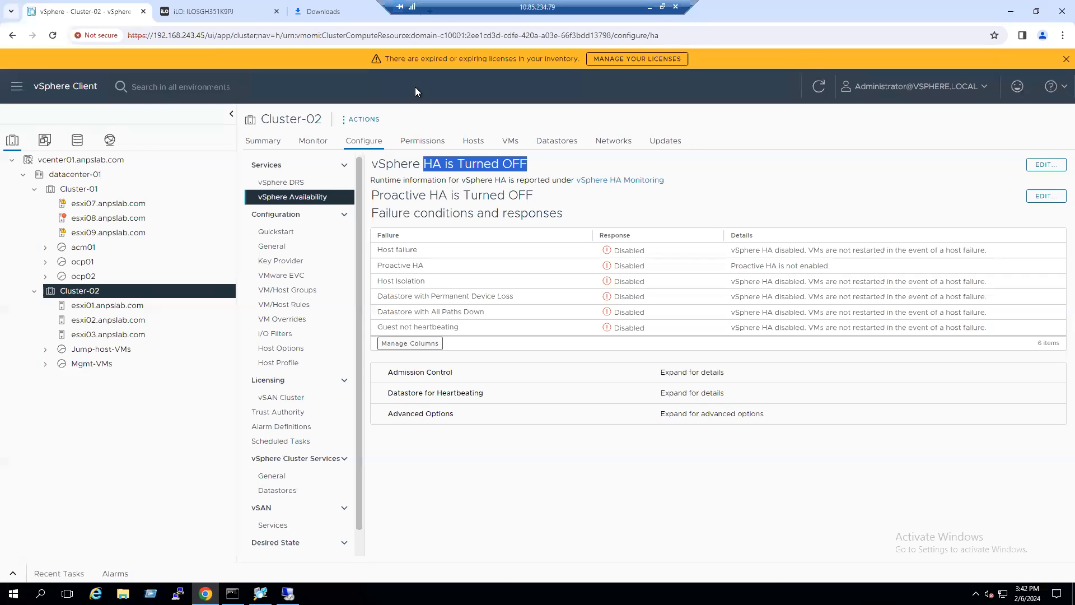
- Switch to the iLO session at 192.168.242.43, launch the HTML5 remote console maximized, and wake the ESXi console without logging in
click(247, 16)
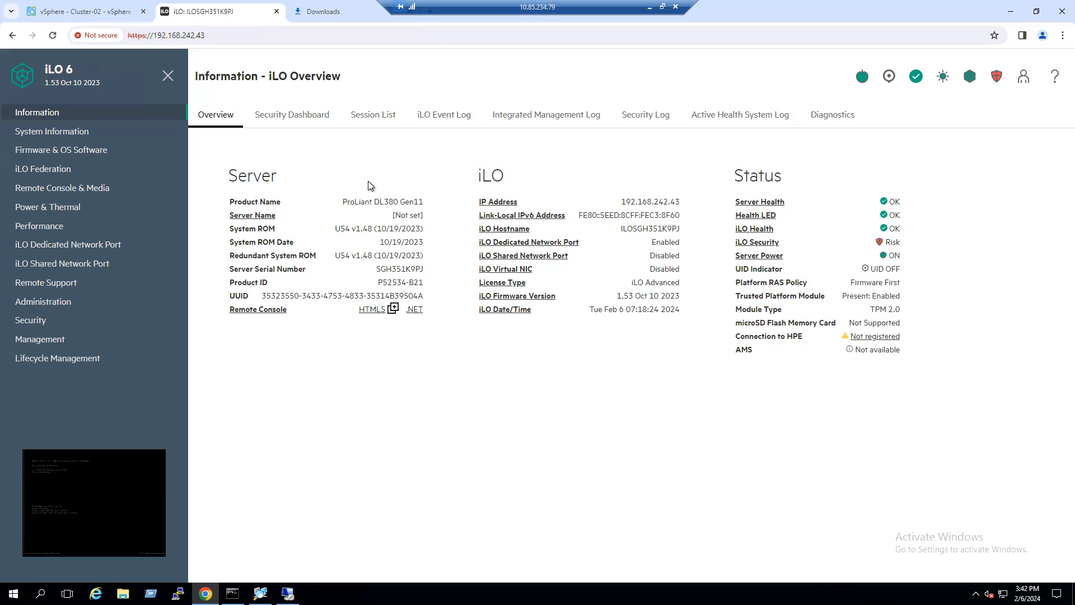
click(123, 480)
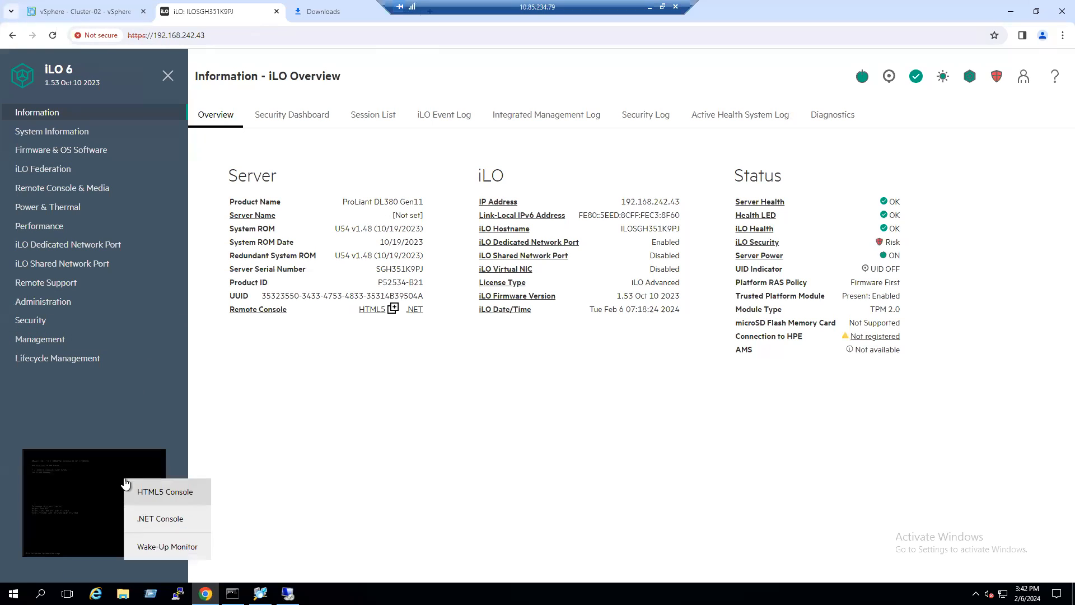
click(166, 493)
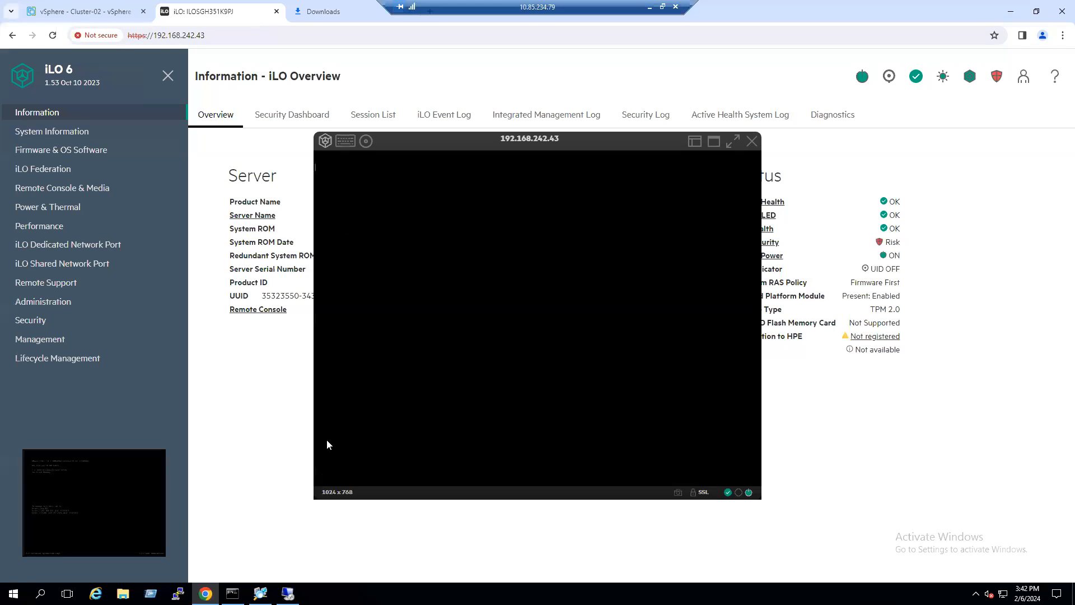
click(713, 142)
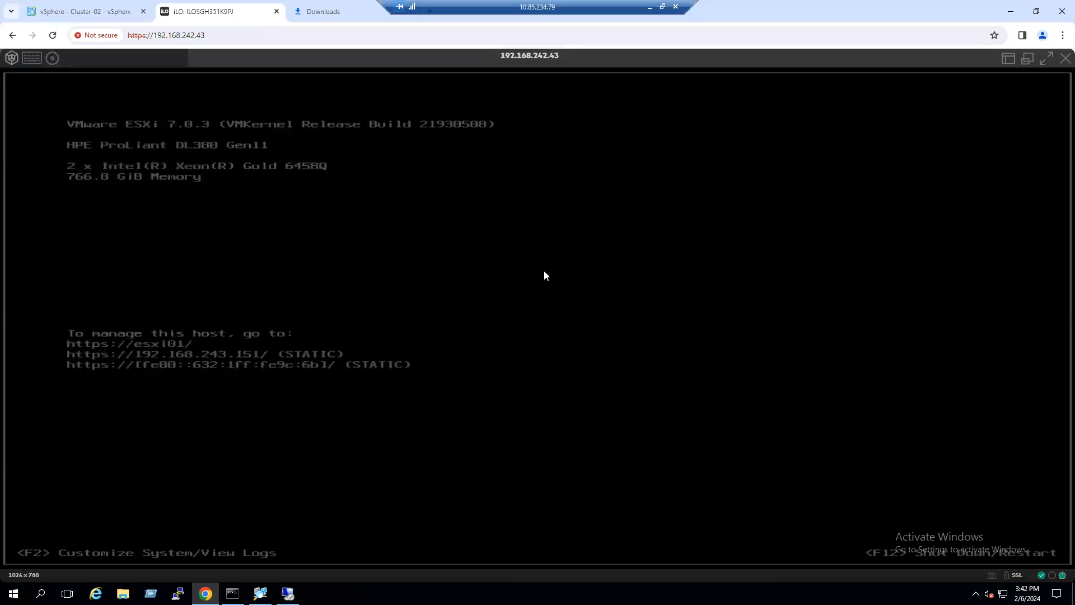
key(F2)
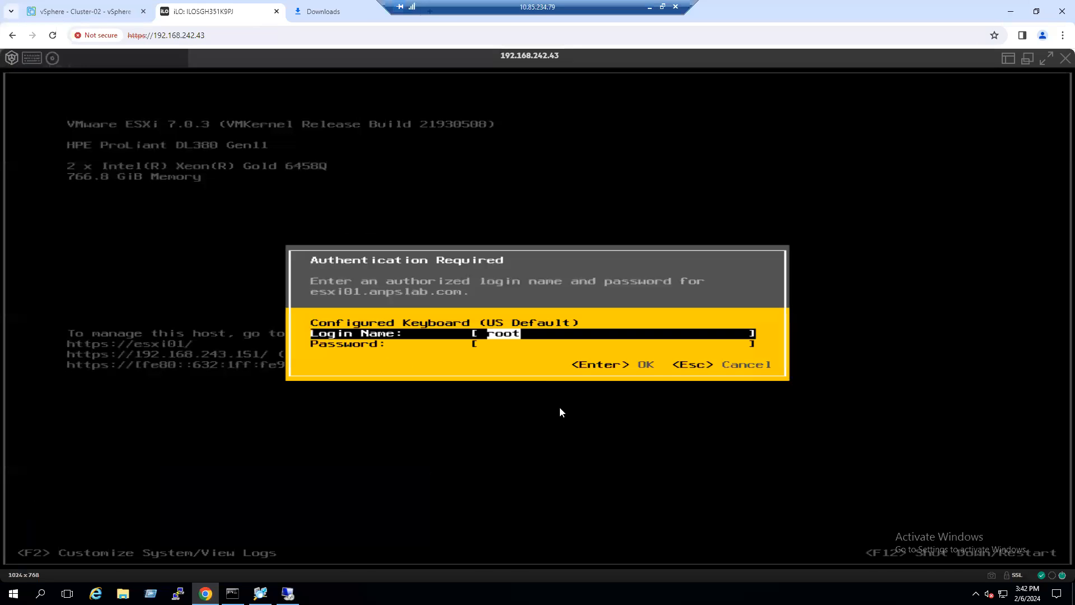
key(Escape)
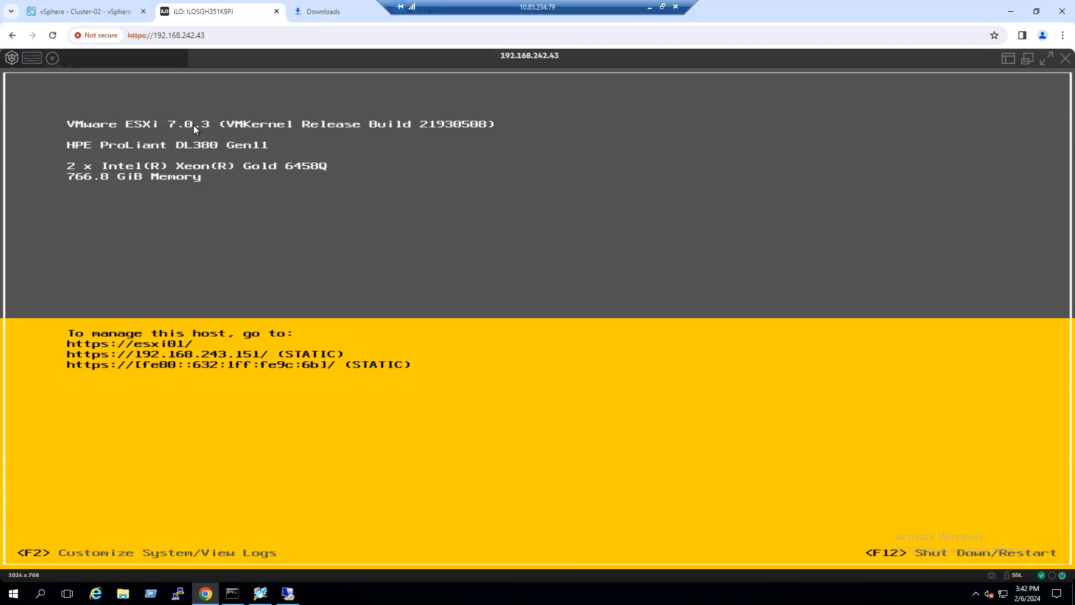
- Mount the local VMware-VMvisor-Installer-8.0U2-22380479.x86_64 ISO as the server's virtual CD/DVD and verify that it is attached
click(55, 61)
mouse_move(126, 132)
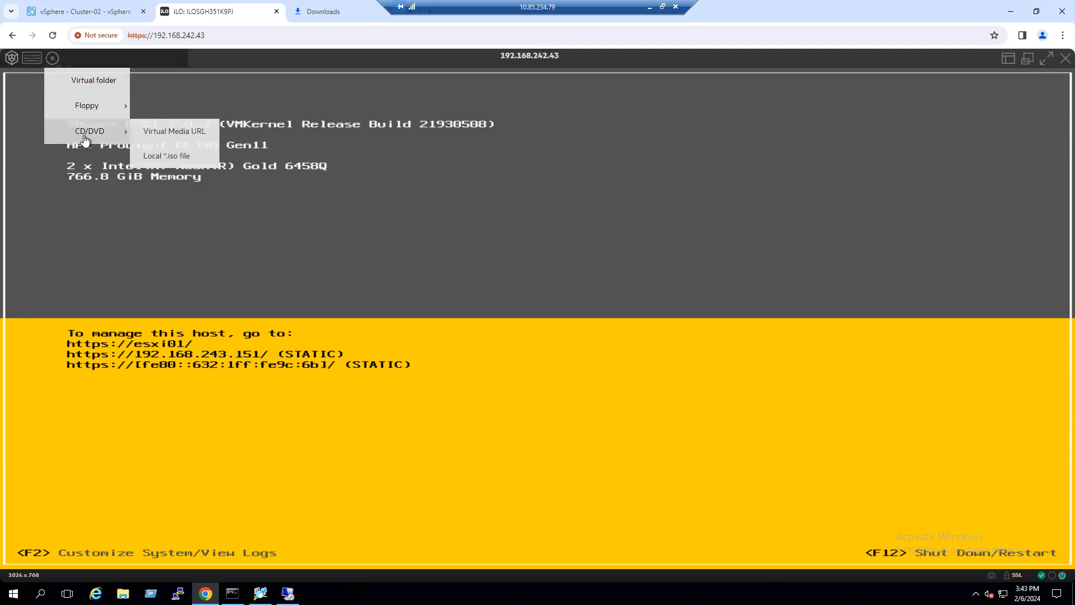
click(172, 159)
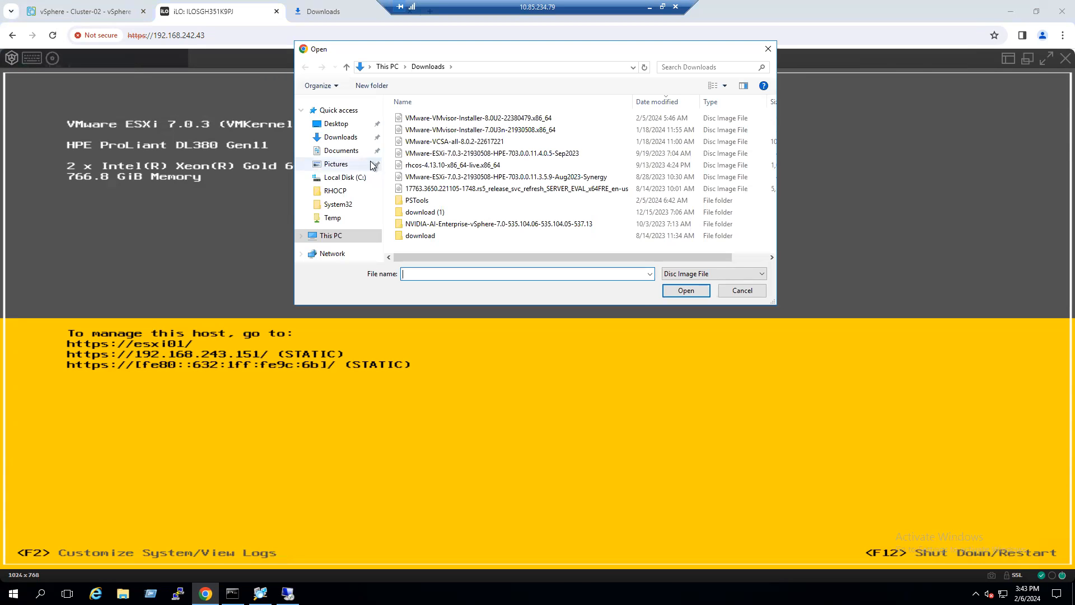
click(488, 118)
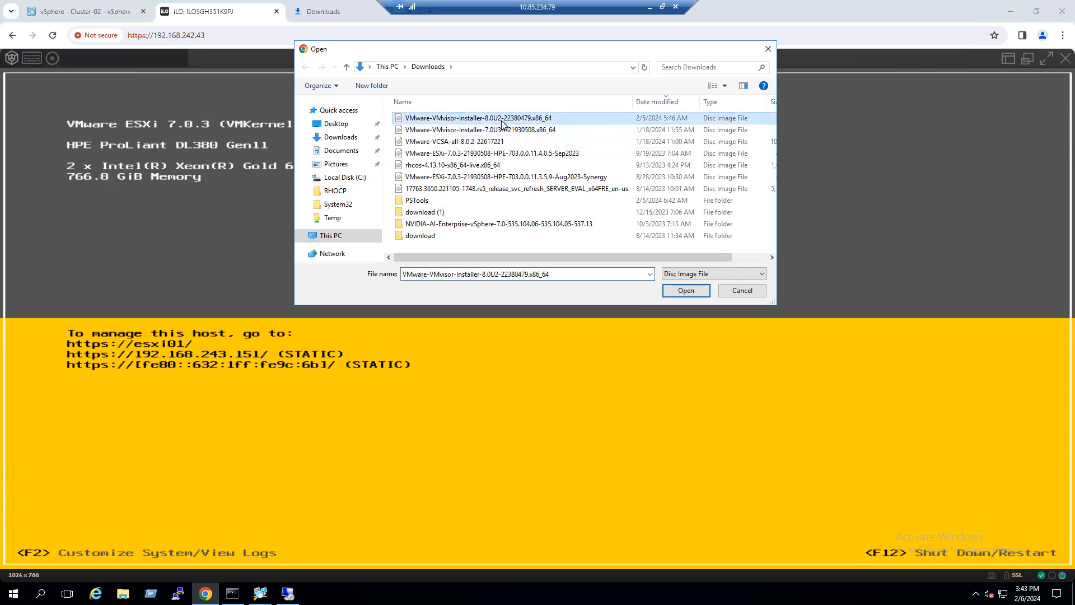
click(696, 294)
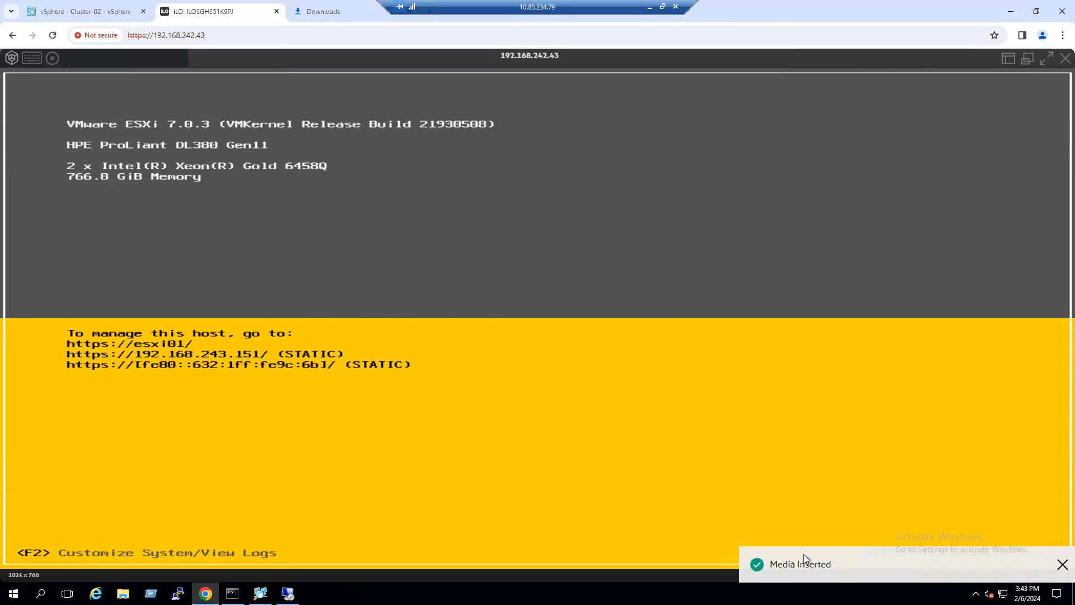
click(53, 57)
mouse_move(77, 145)
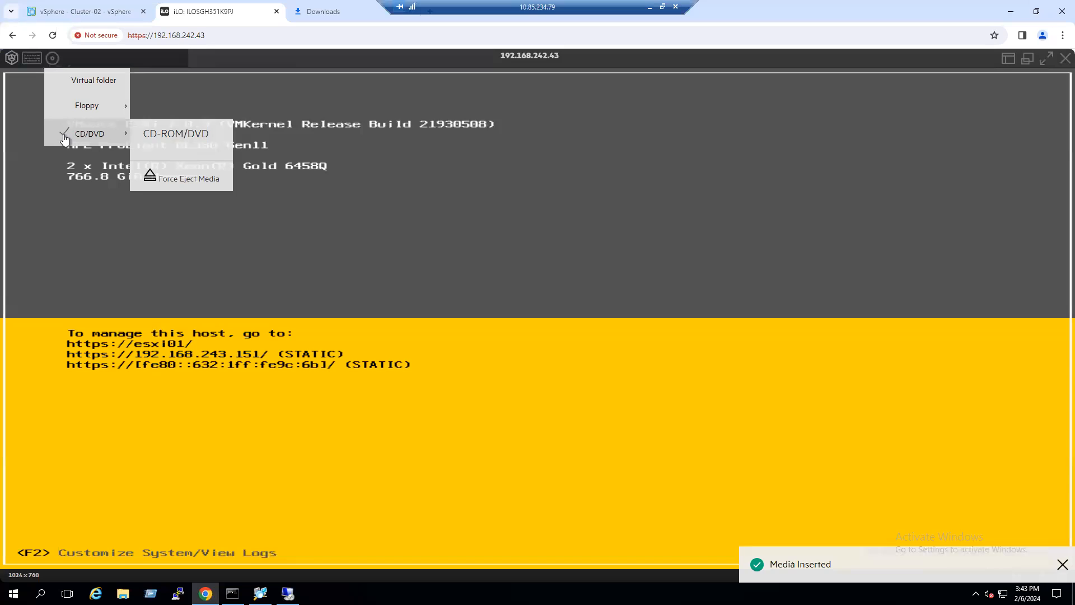
click(88, 258)
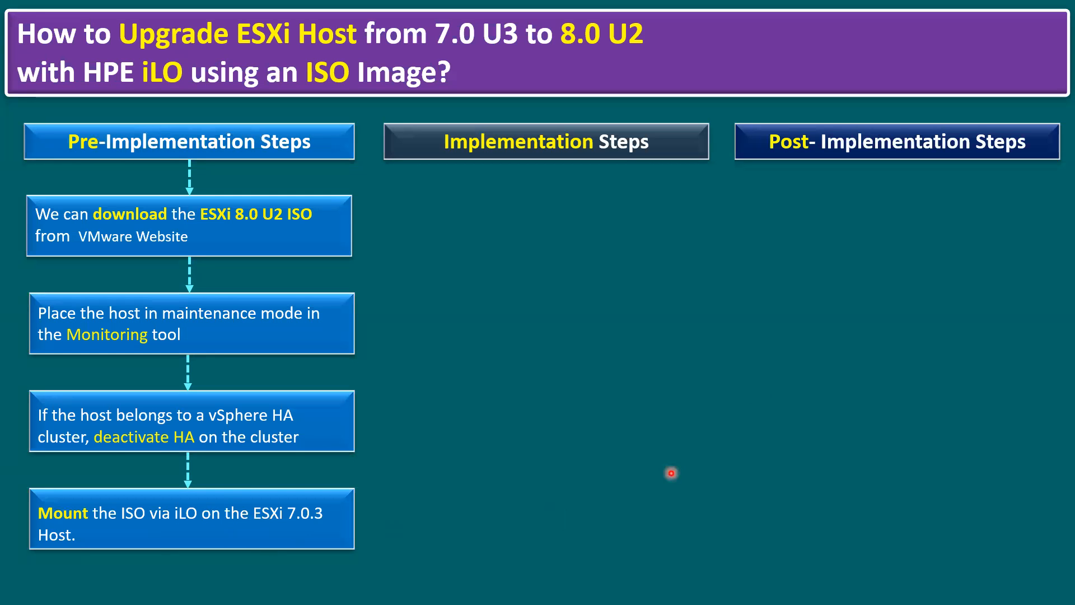
click(557, 243)
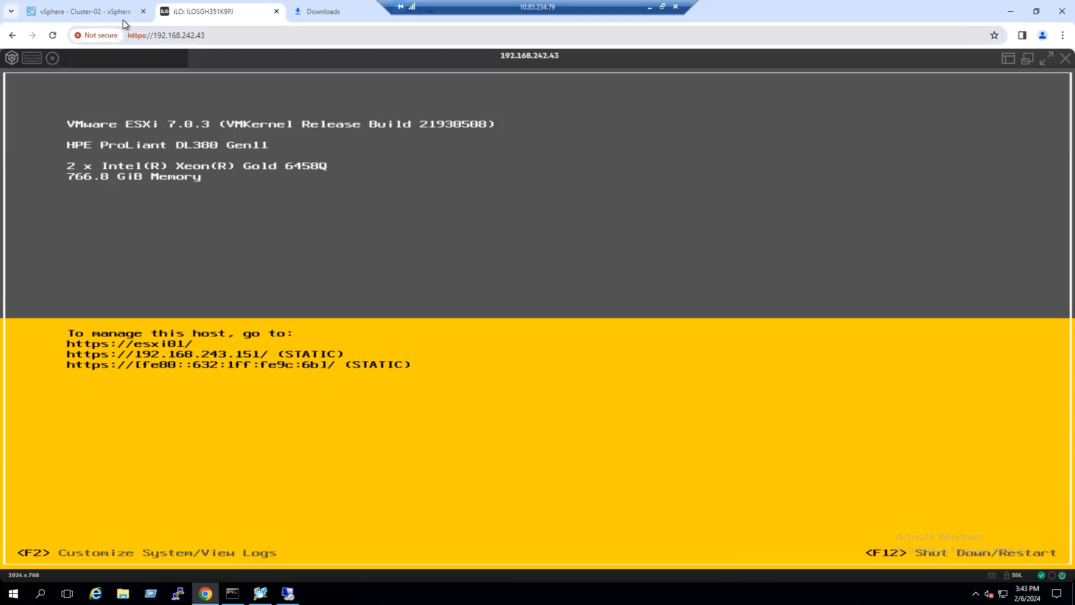
- Return to the vSphere Client, dismiss the license notice, and check the client version in the About VMware vSphere information
click(121, 20)
click(1066, 58)
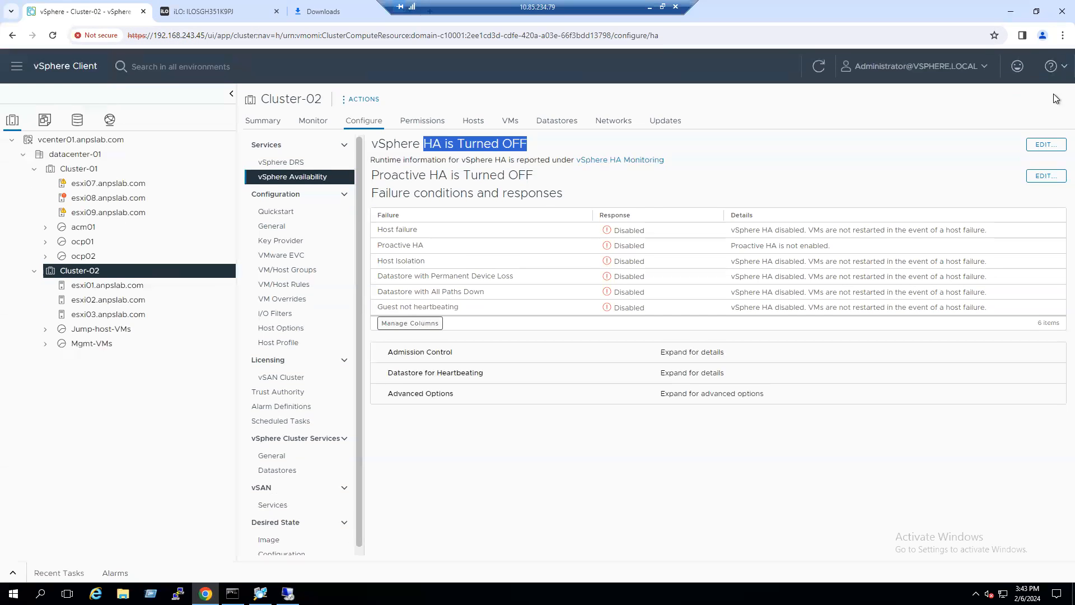
click(1055, 67)
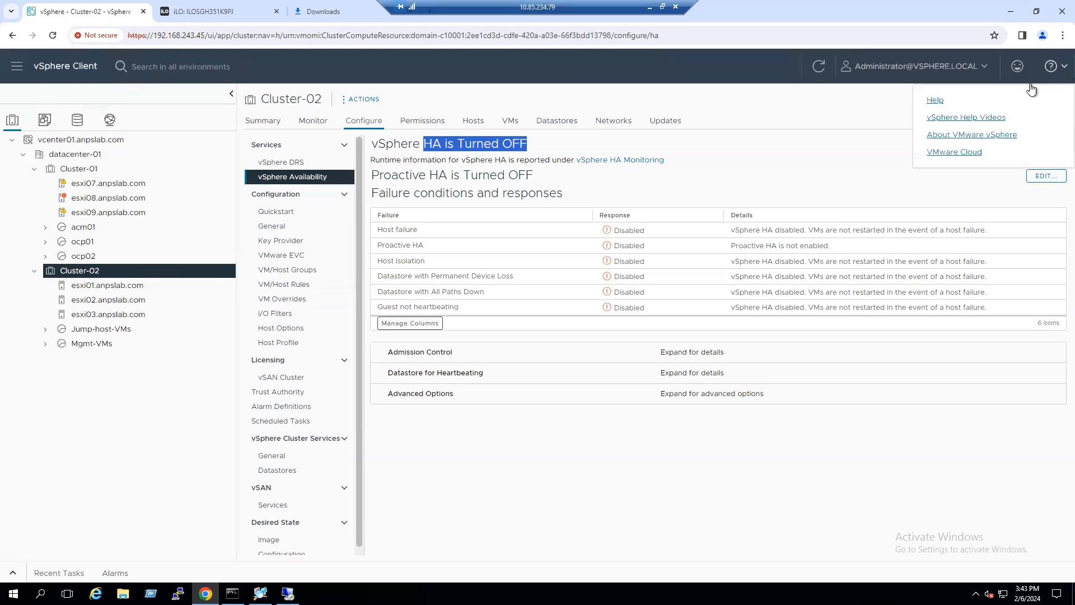
click(958, 136)
drag(468, 252, 600, 250)
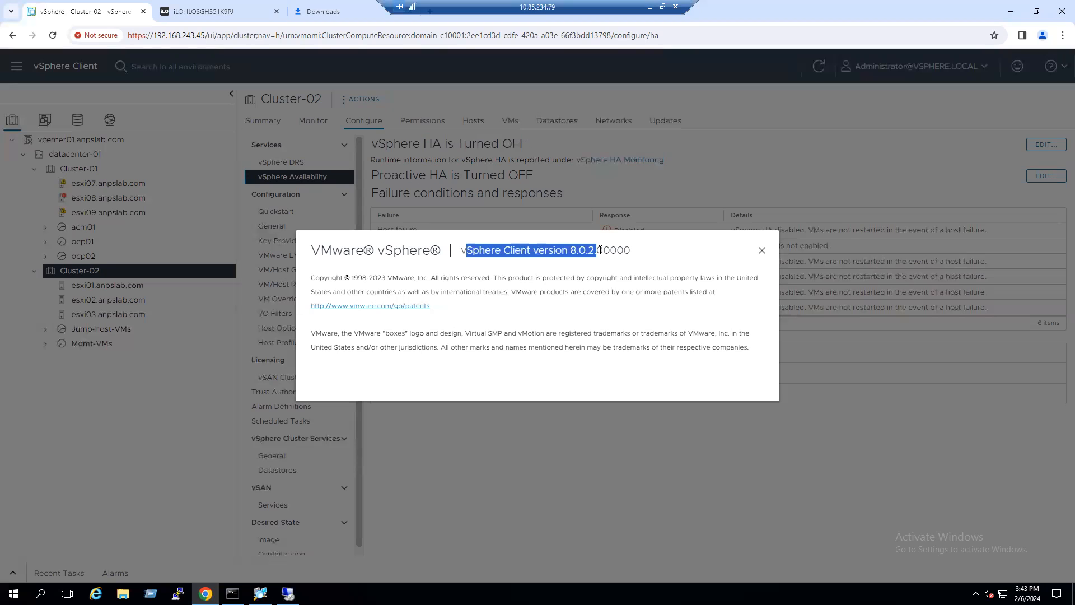
click(763, 251)
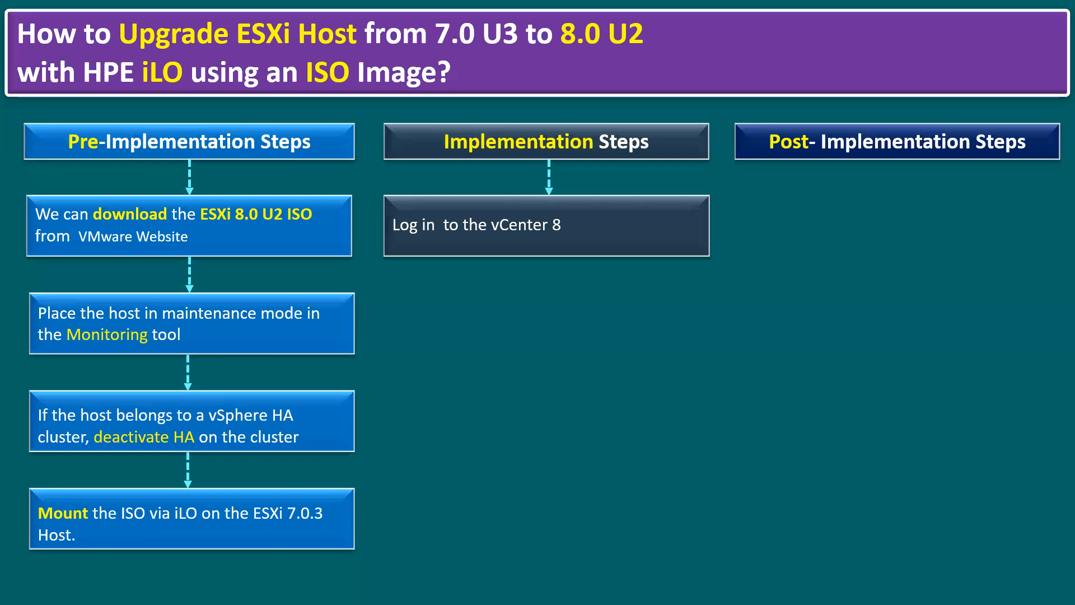
click(633, 353)
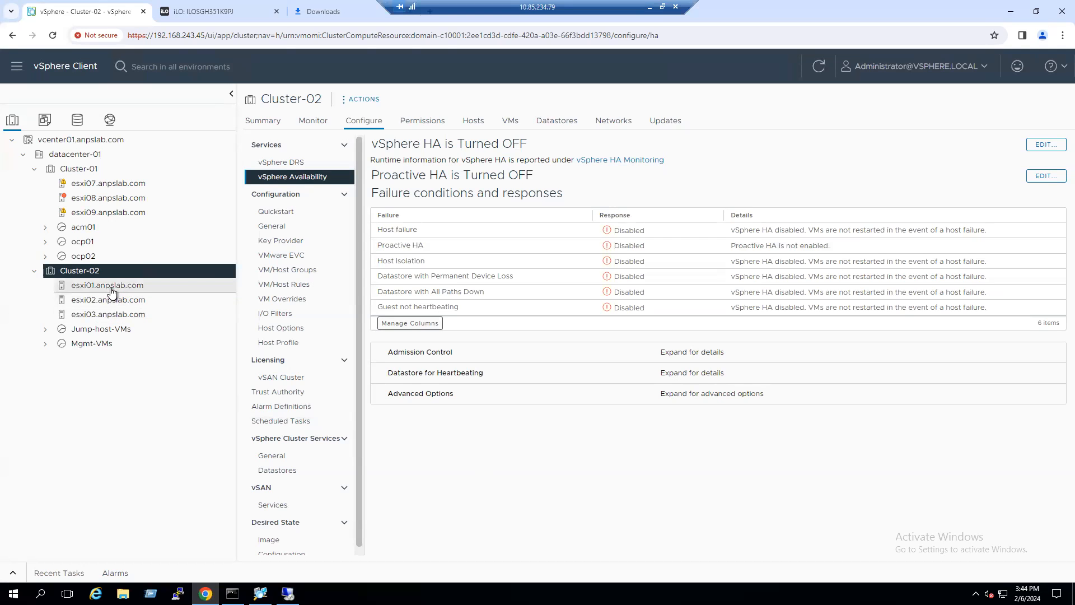
- Put host esxi01.anpslab.com into maintenance mode, moving powered-off and suspended virtual machines to other hosts in the cluster
click(111, 289)
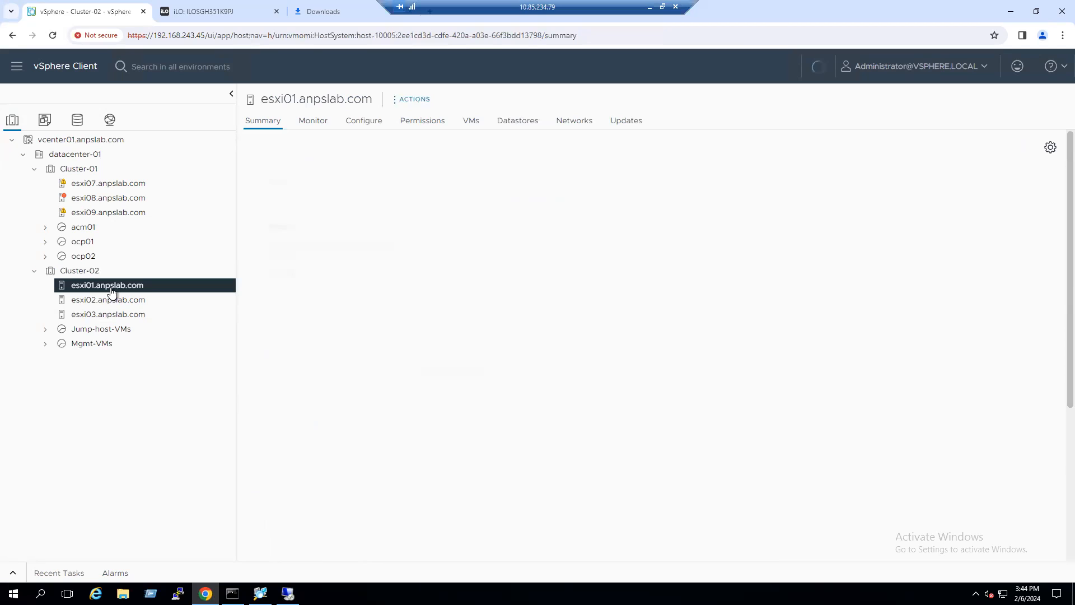
drag(478, 188, 488, 188)
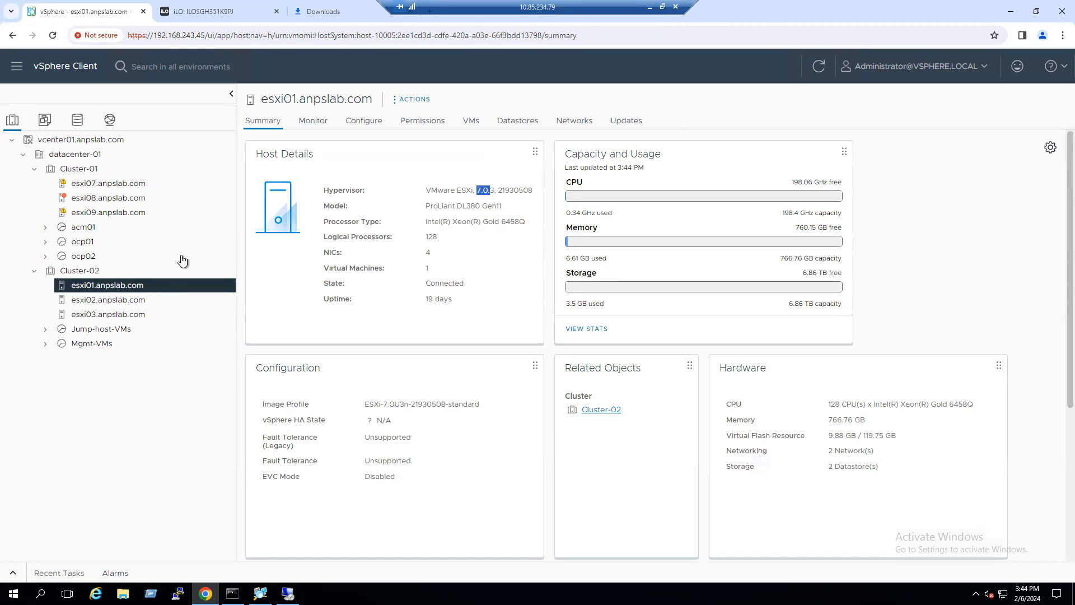
right_click(137, 286)
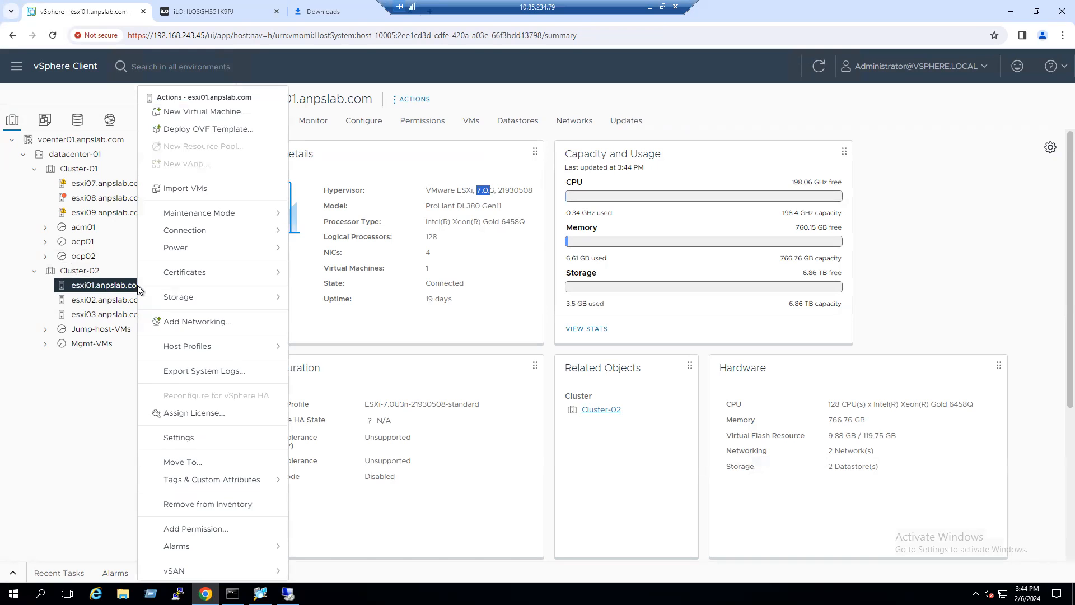
mouse_move(238, 219)
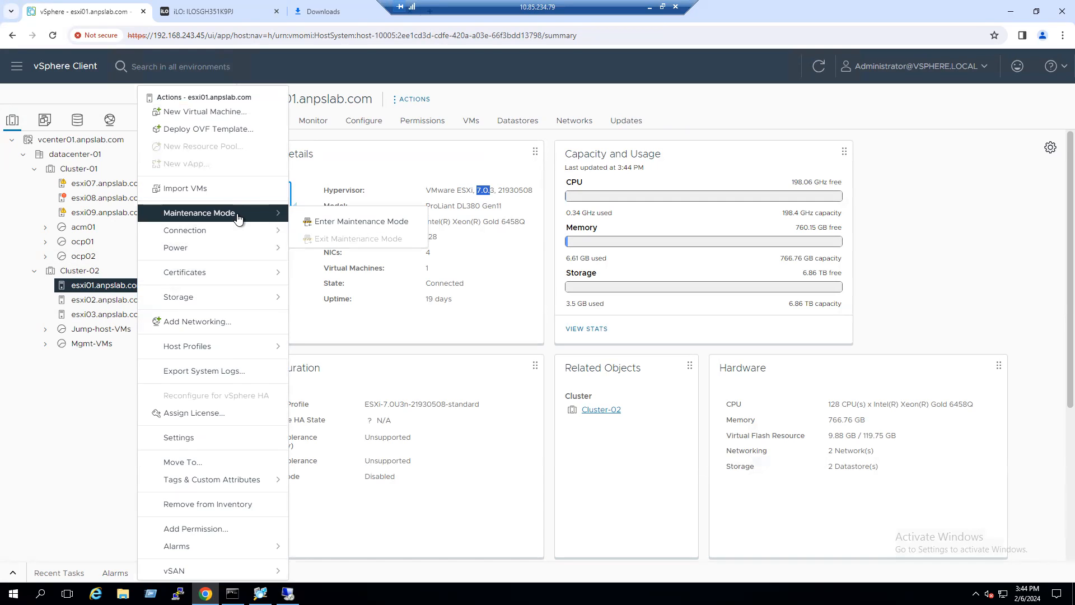
click(330, 221)
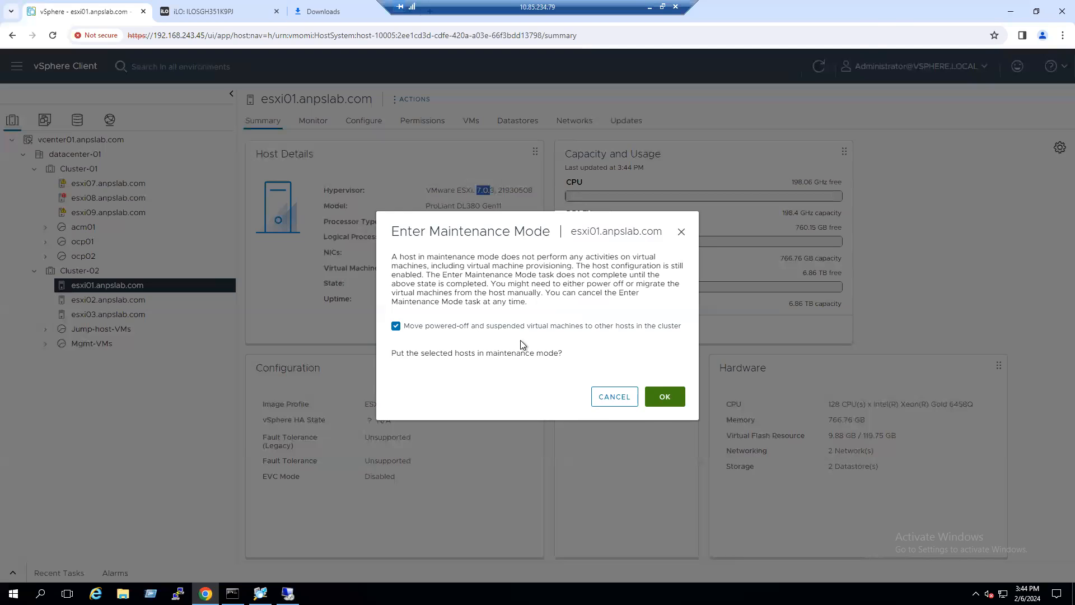
click(665, 398)
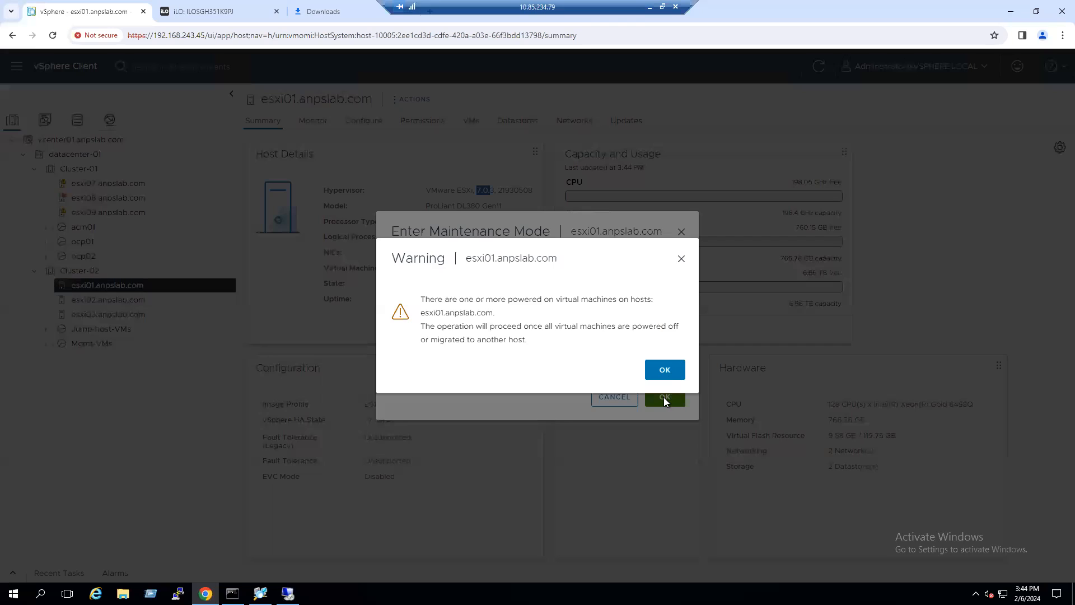
click(668, 369)
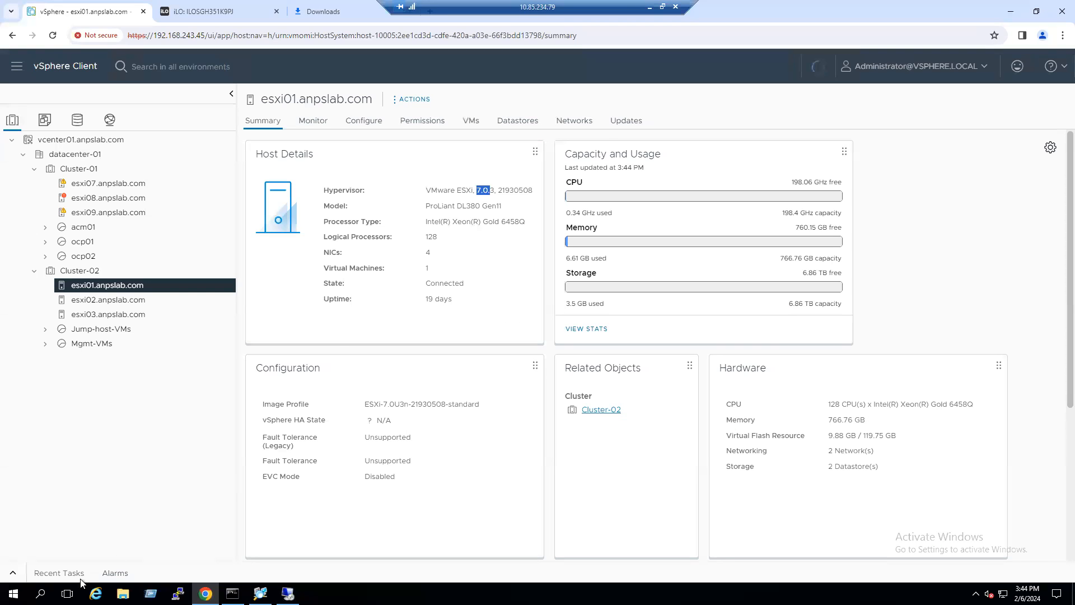
- Check the progress of the Enter maintenance mode task for esxi01.anpslab.com in the recent tasks
click(13, 573)
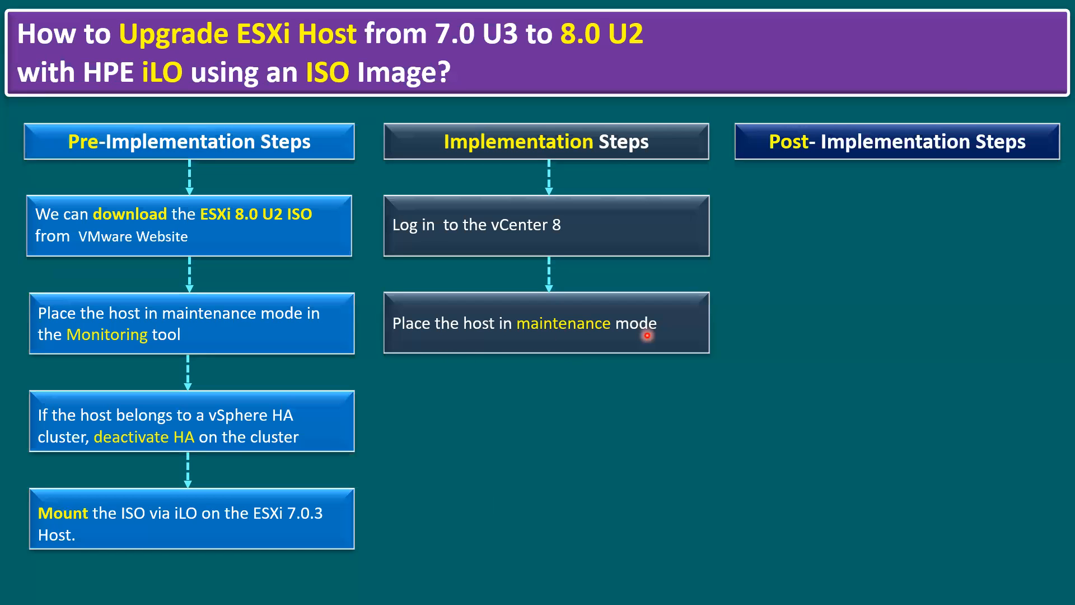
click(593, 444)
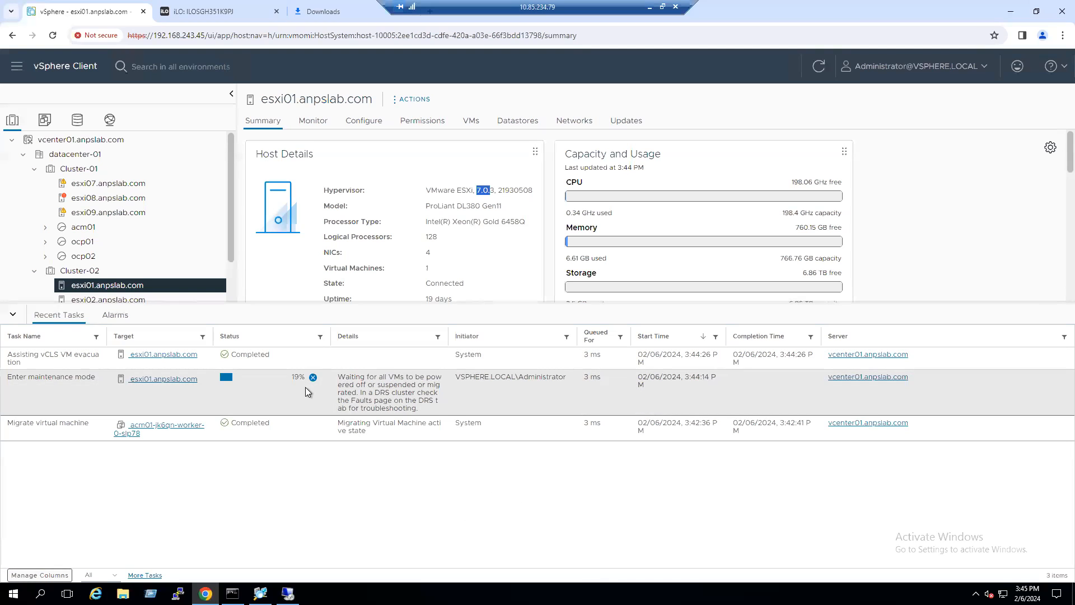
click(14, 310)
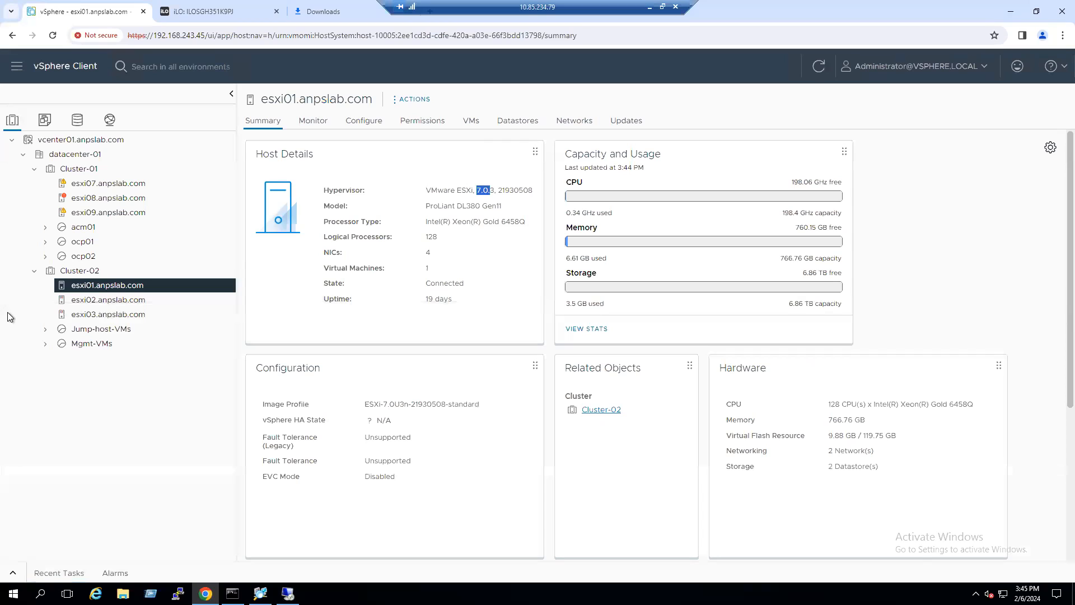
- Shut down the guest OS of the powered-on vCLS virtual machine running on esxi01.anpslab.com
click(471, 122)
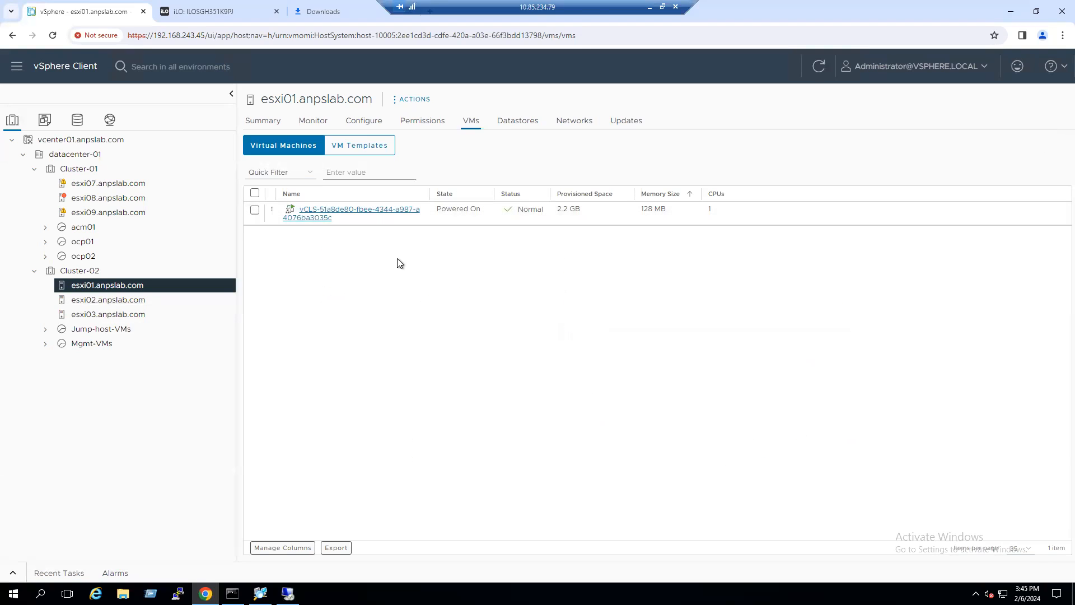
click(346, 213)
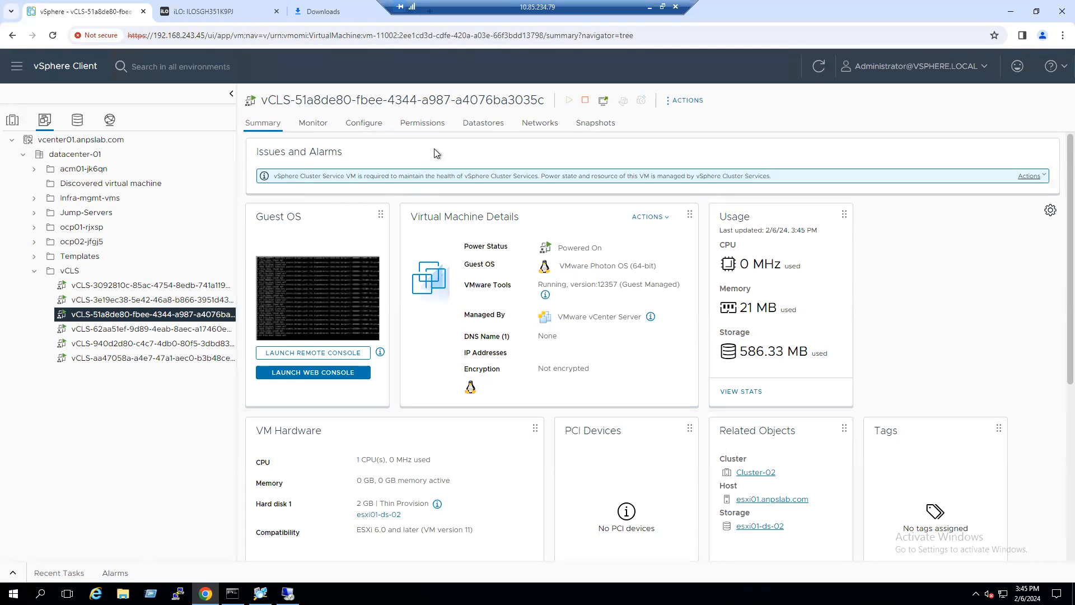
click(587, 101)
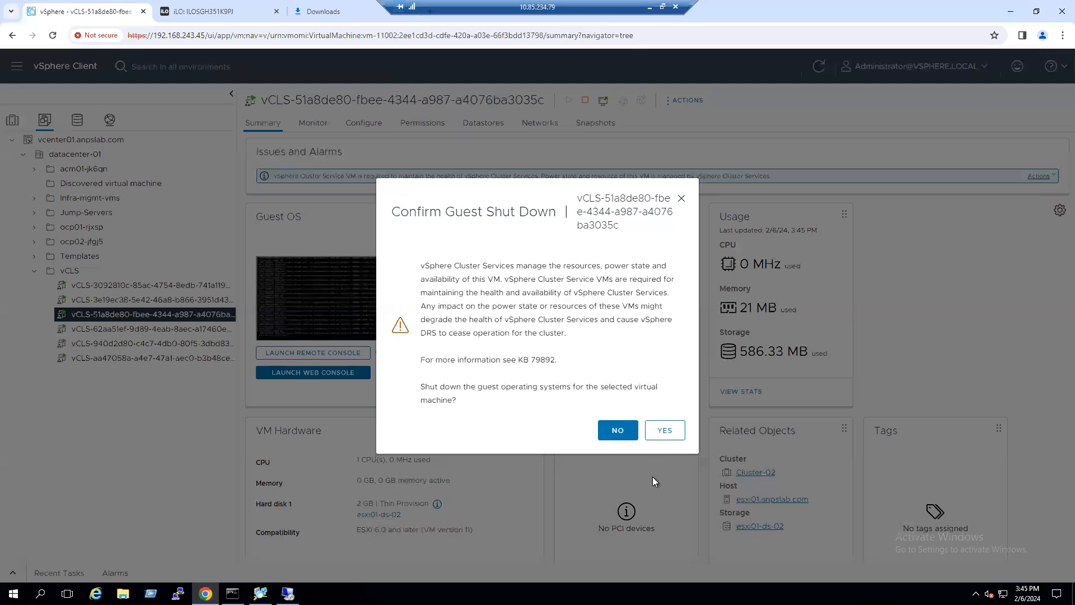
click(666, 433)
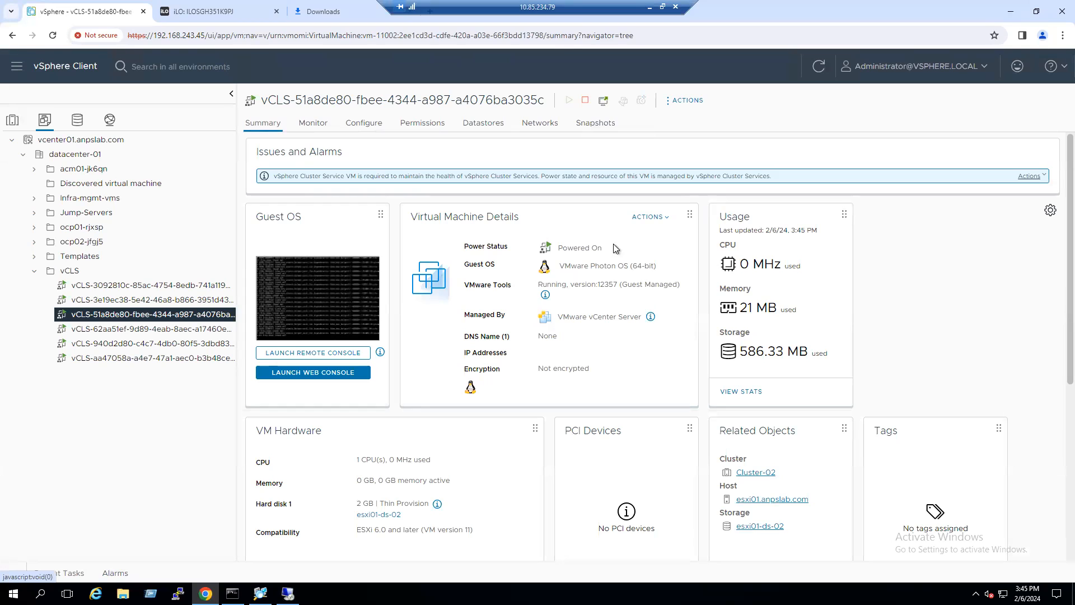
- Return to host esxi01.anpslab.com and verify its maintenance mode in the recent tasks and the host details
click(13, 120)
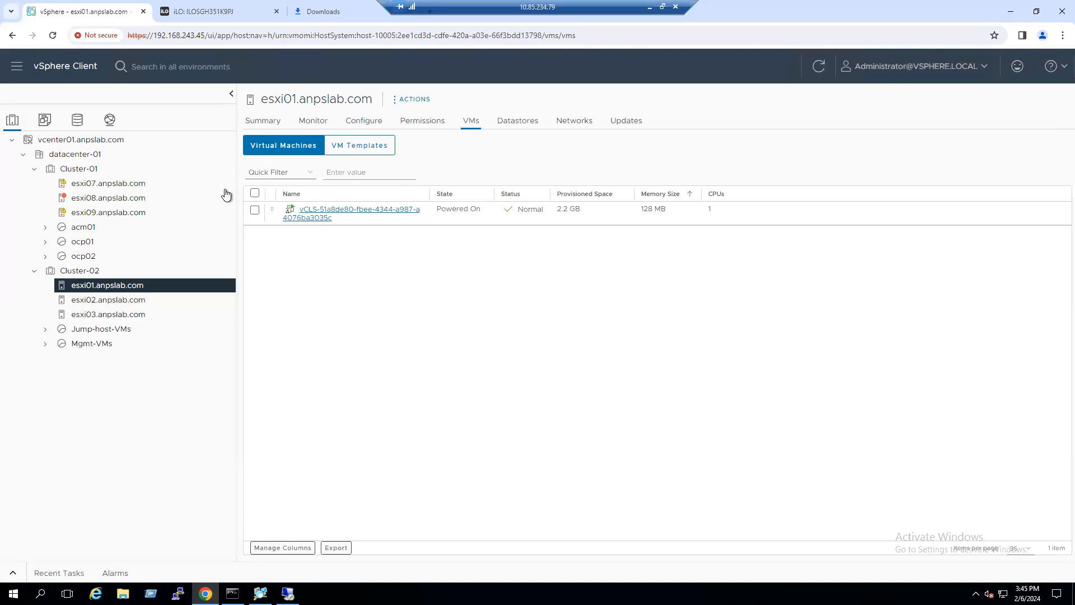
click(24, 574)
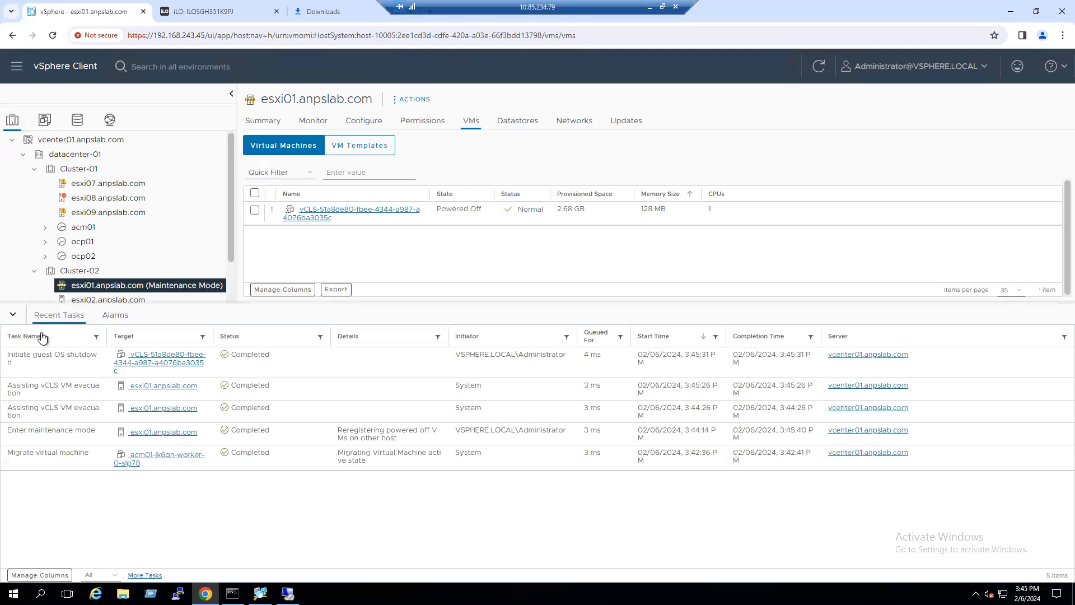
click(14, 316)
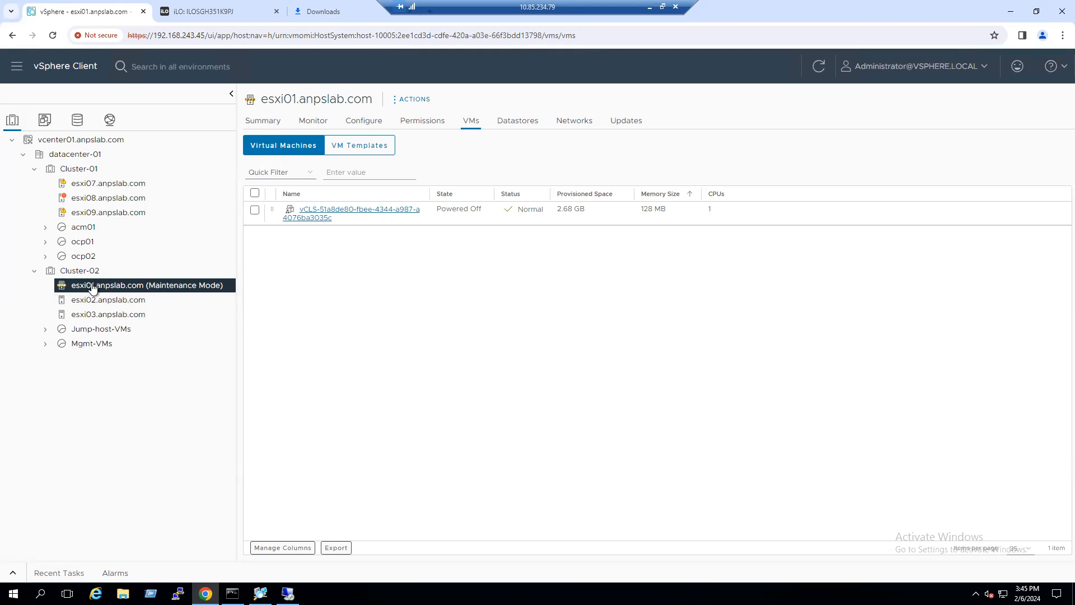
click(268, 119)
drag(424, 282, 495, 291)
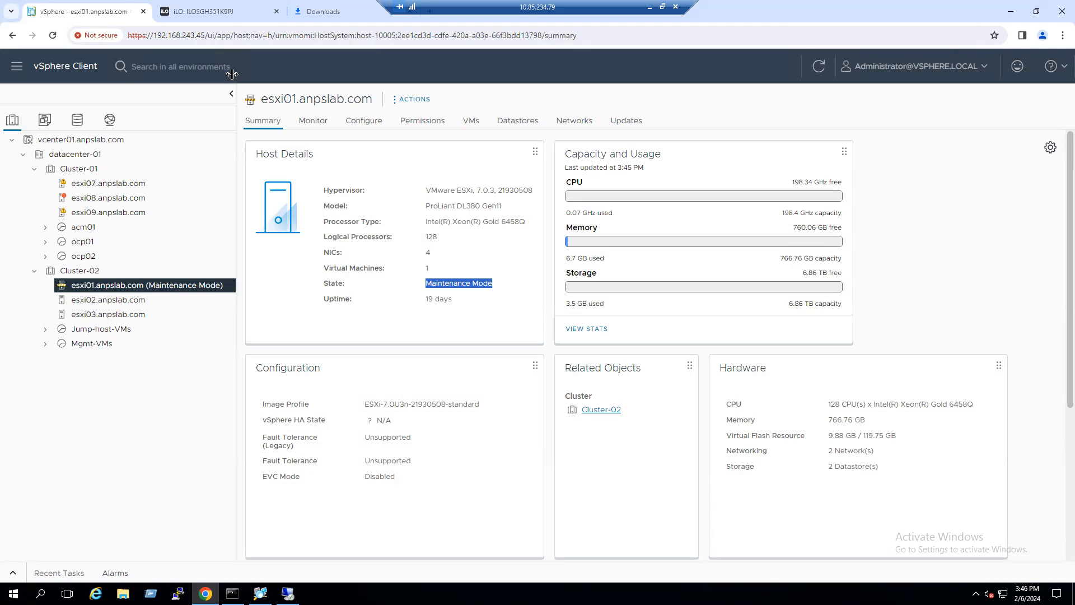
- Switch to the iLO remote console and check the virtual CD/DVD attachment and the available server power options
click(223, 12)
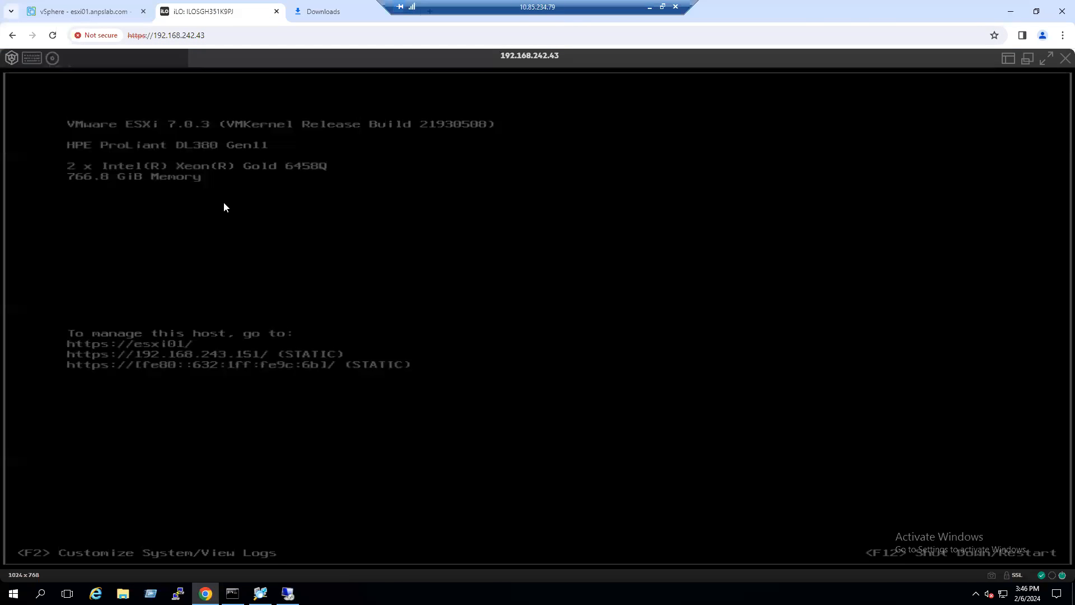
click(52, 58)
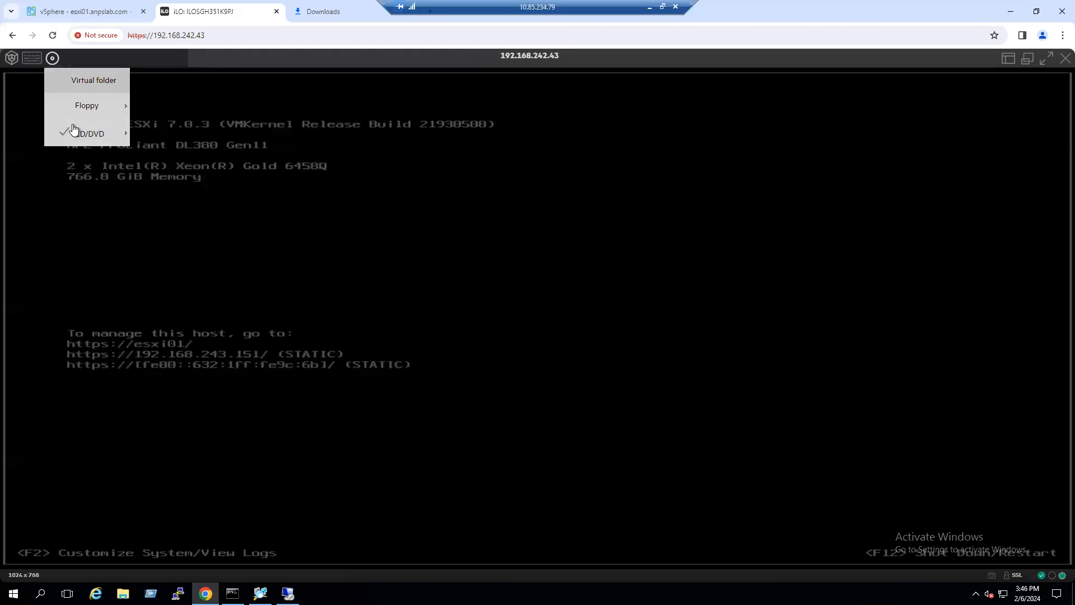
mouse_move(78, 140)
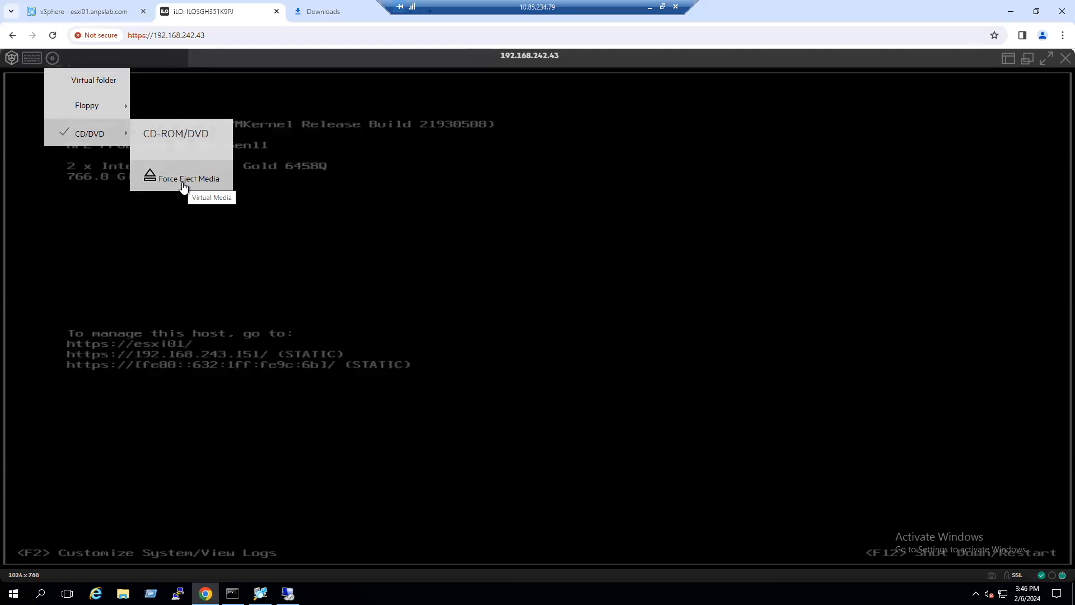
click(12, 59)
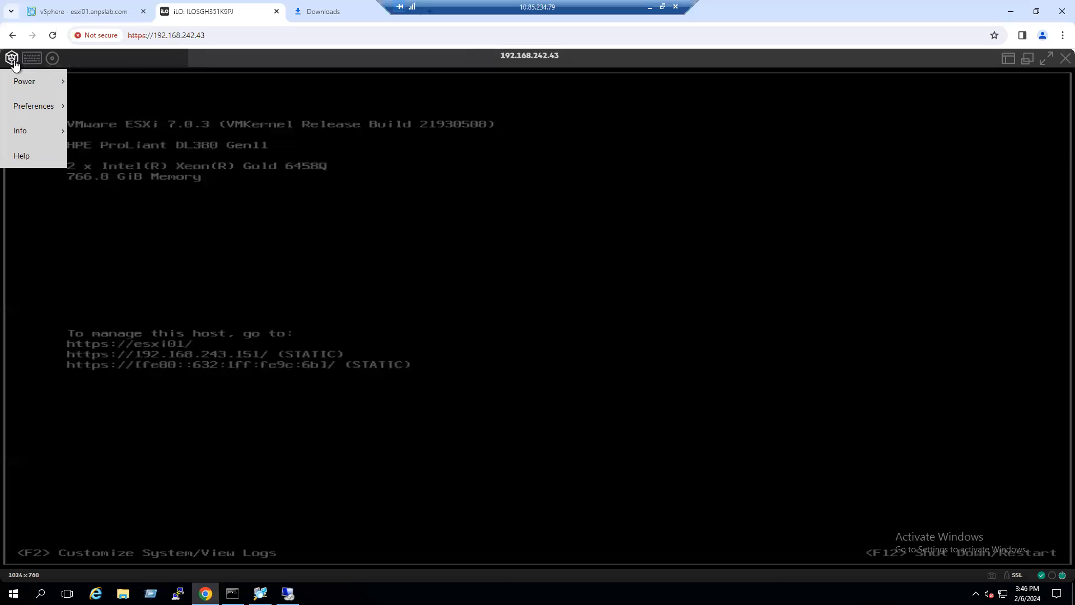
click(14, 65)
click(12, 60)
mouse_move(18, 83)
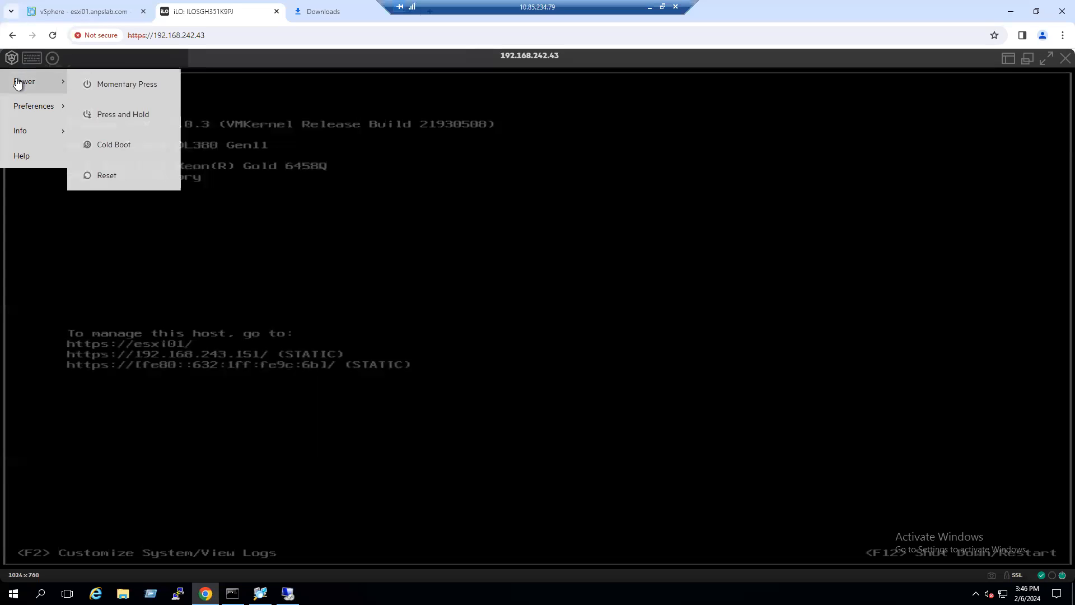
- Reboot esxi01.anpslab.com from the vSphere Client with the reason "Maintenance - Host Upgrade to 8.0 U2" and check the reboot task
click(99, 14)
right_click(140, 284)
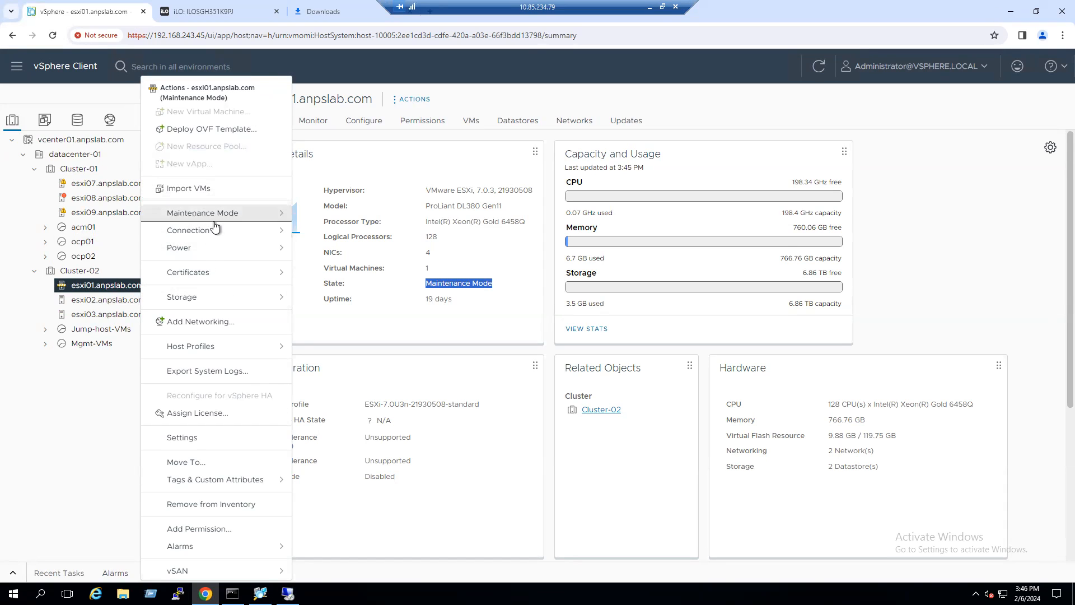
mouse_move(204, 252)
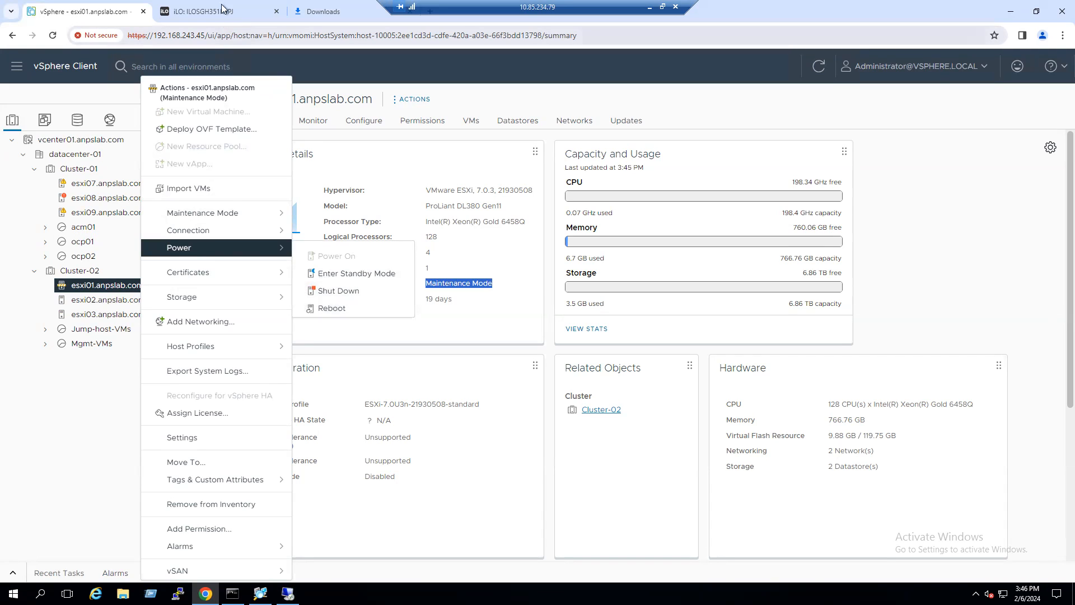
click(331, 308)
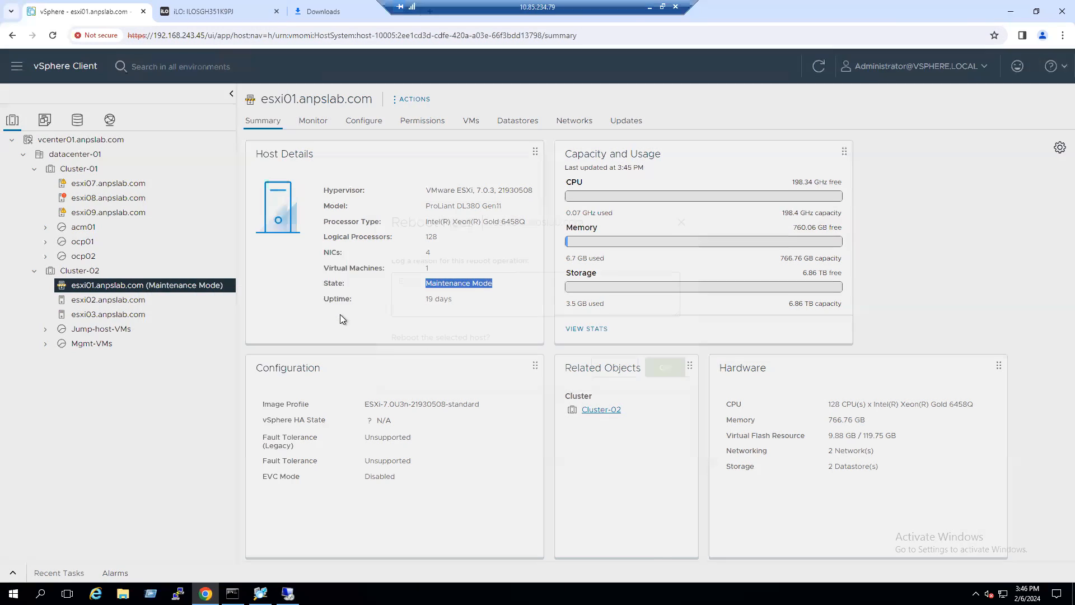
click(535, 313)
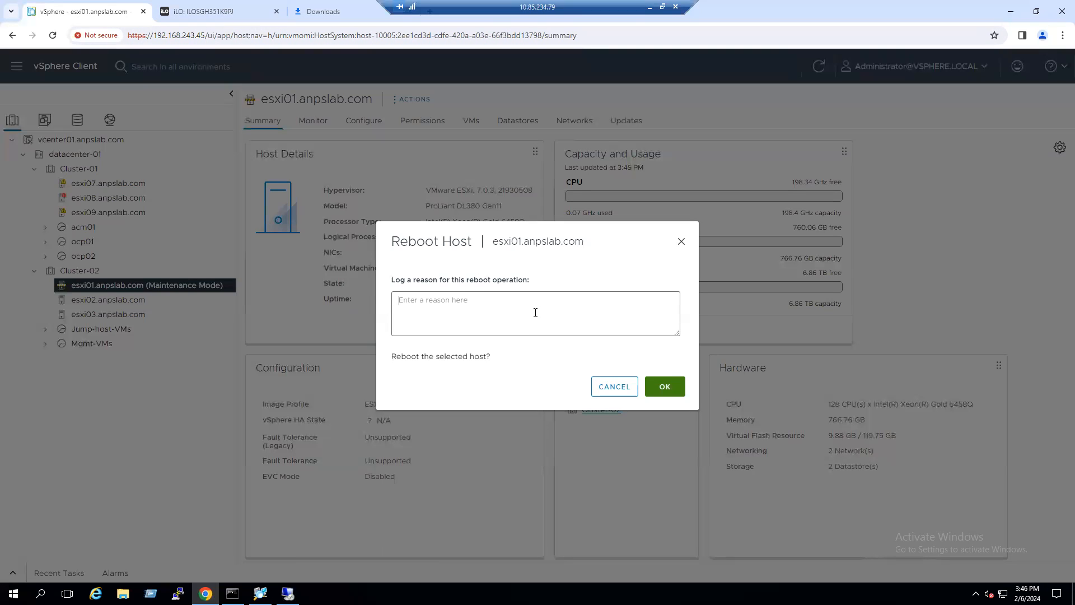
text(Maintenance - Host Upgrade to 8.0 U2)
click(654, 387)
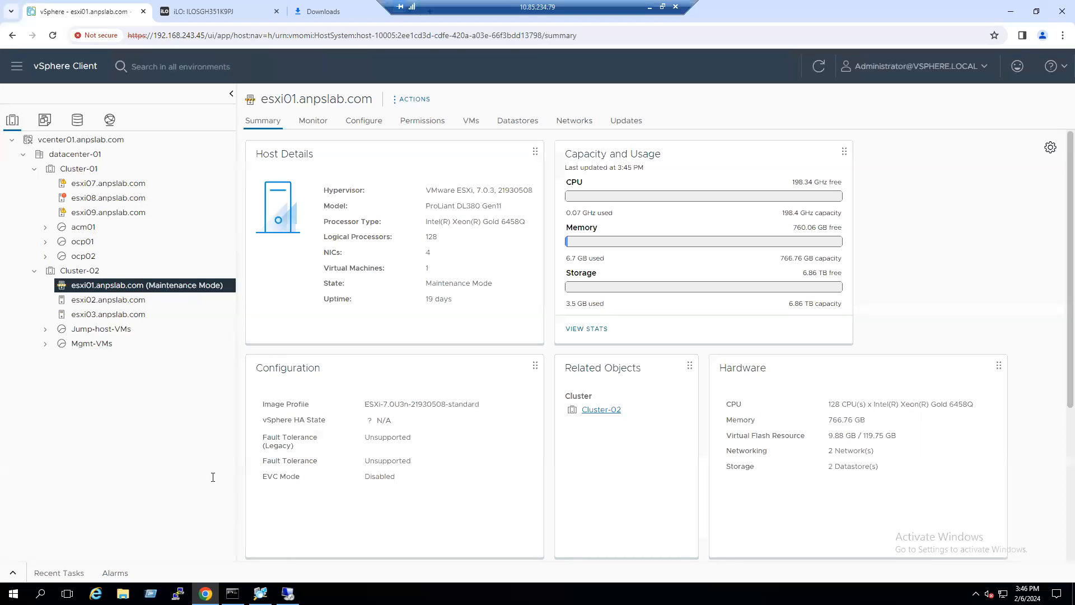
click(17, 573)
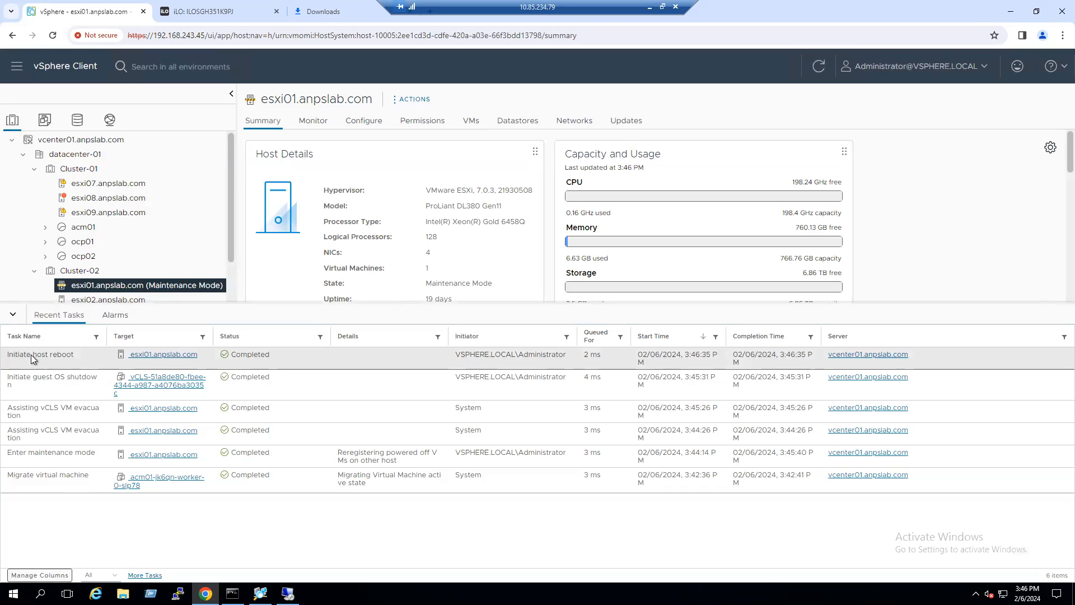
- In the iLO remote console, enter the one-time boot menu during startup and boot the server from the iLO Virtual CD-ROM
click(204, 15)
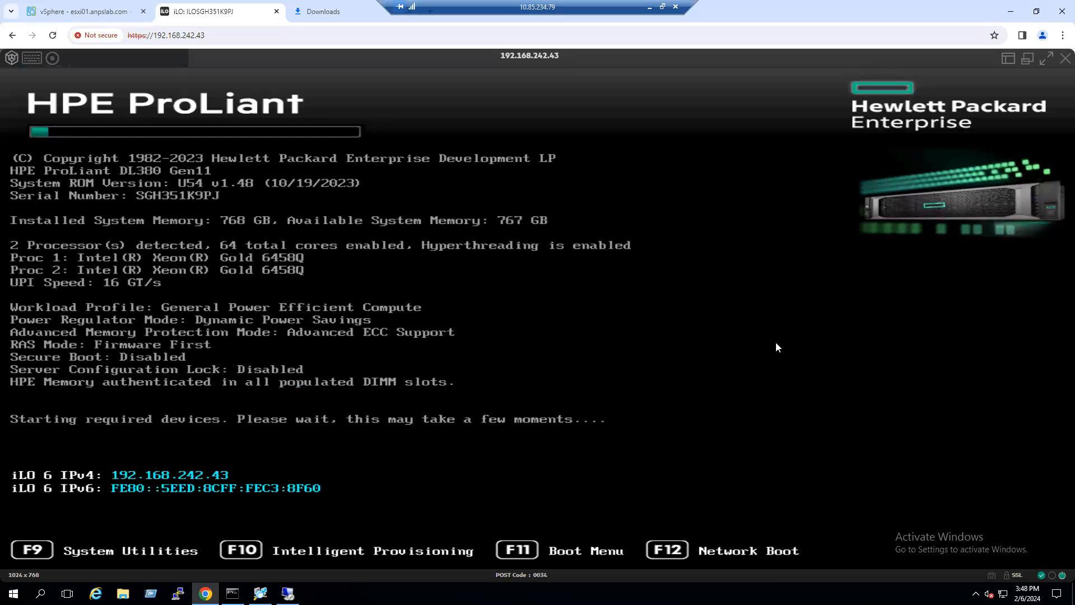
key(F11)
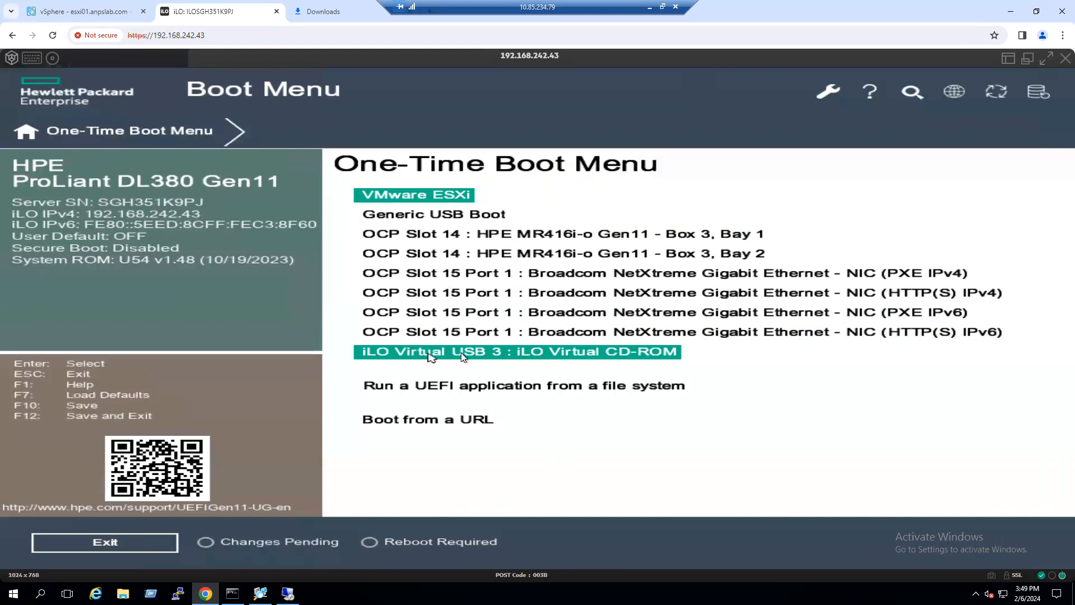
click(637, 351)
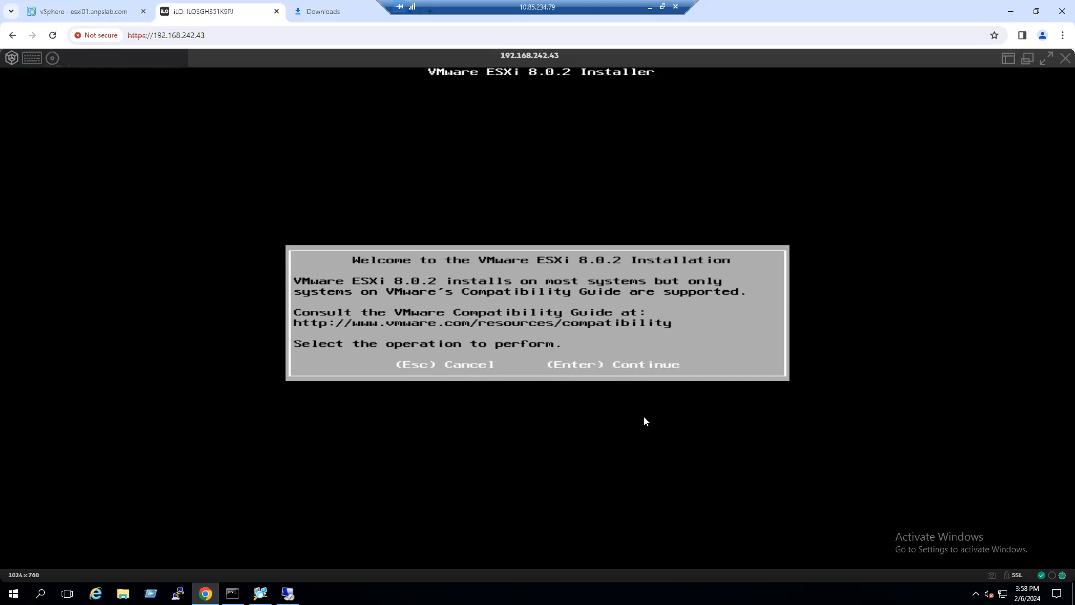
- Accept the license agreement in the ESXi 8.0.2 installer and choose the first local HPE disk as the upgrade target
key(Return)
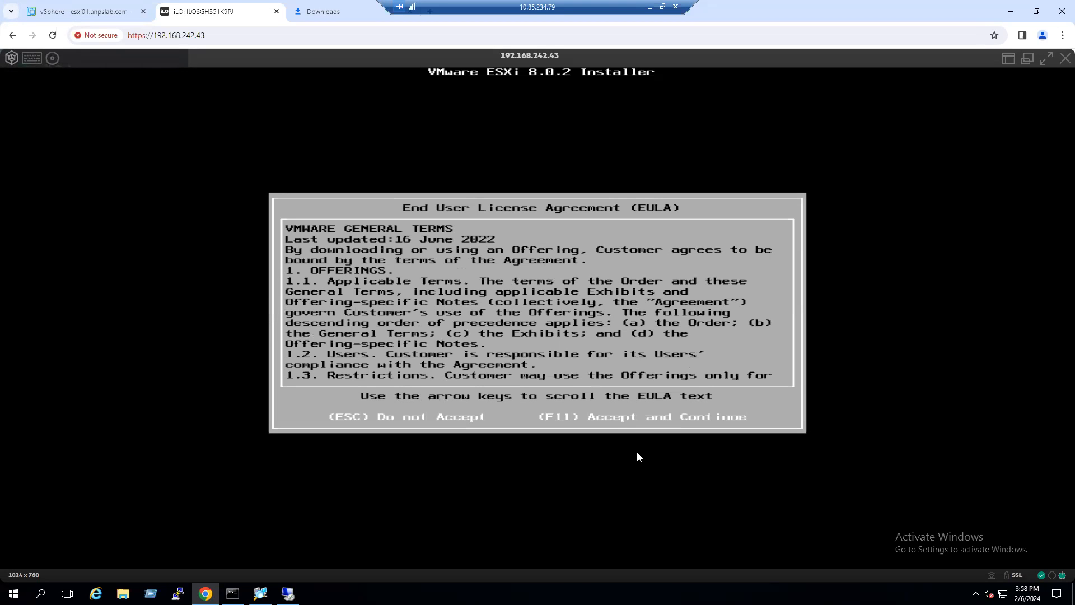
key(F11)
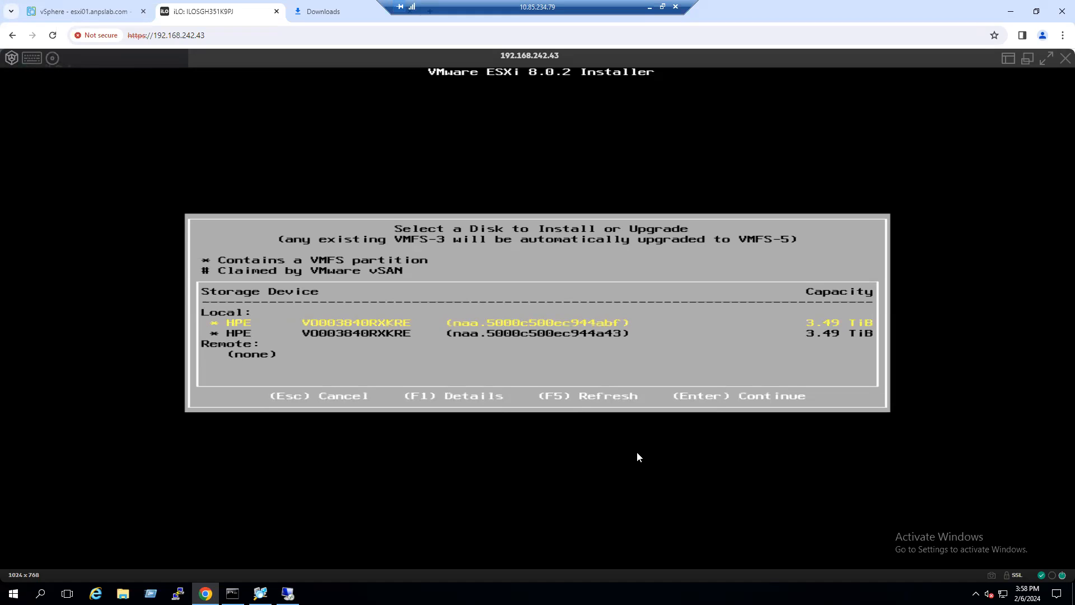
key(Return)
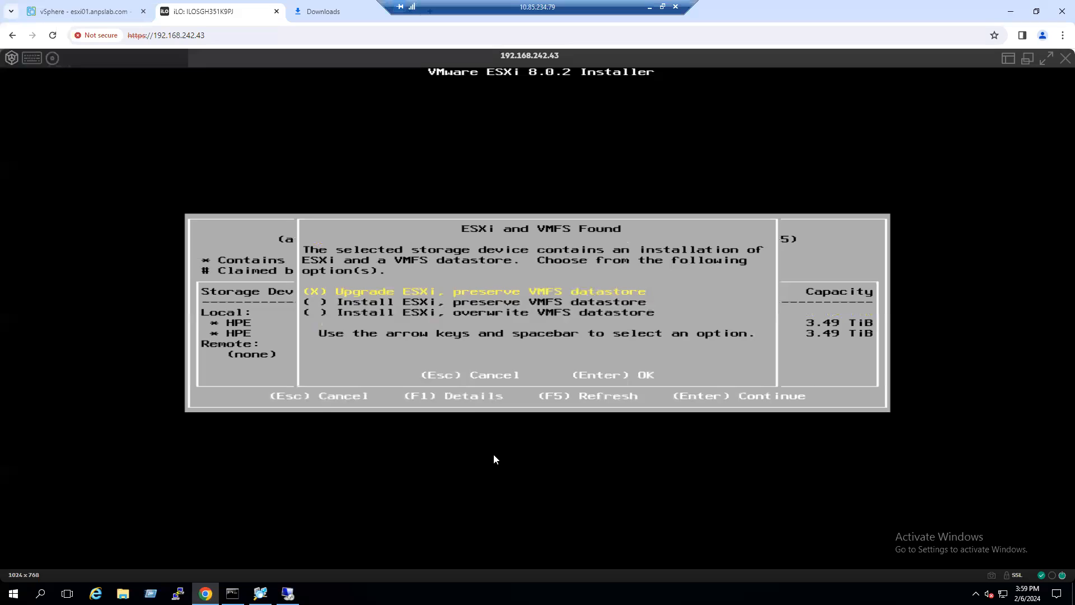
- Choose to upgrade ESXi while preserving the VMFS datastore, and confirm the upgrade from ESXi 7.0.3 to ESXi 8.0.2
key(Return)
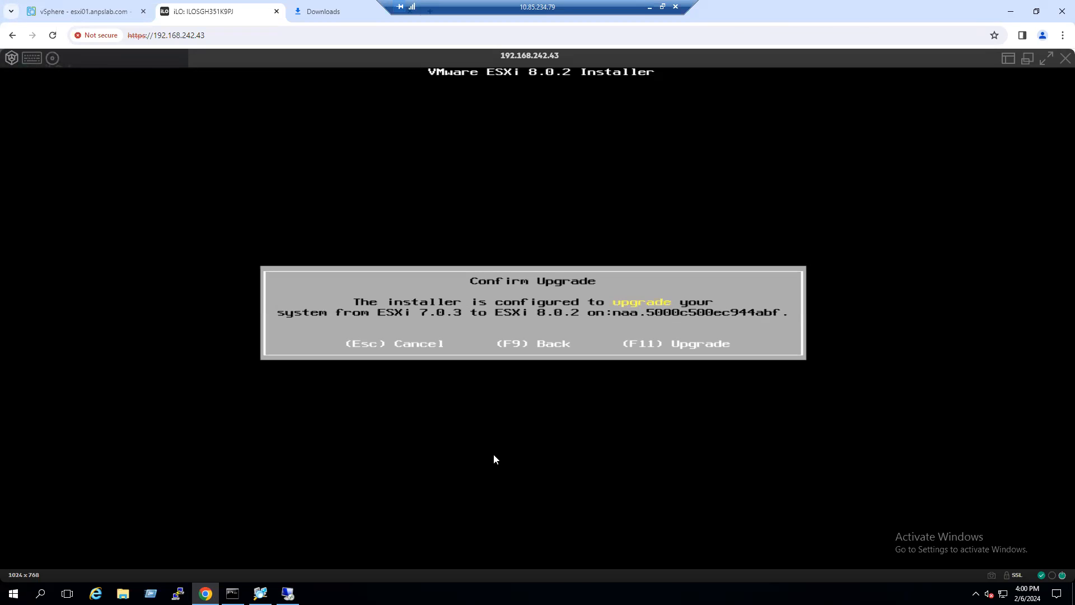
key(F11)
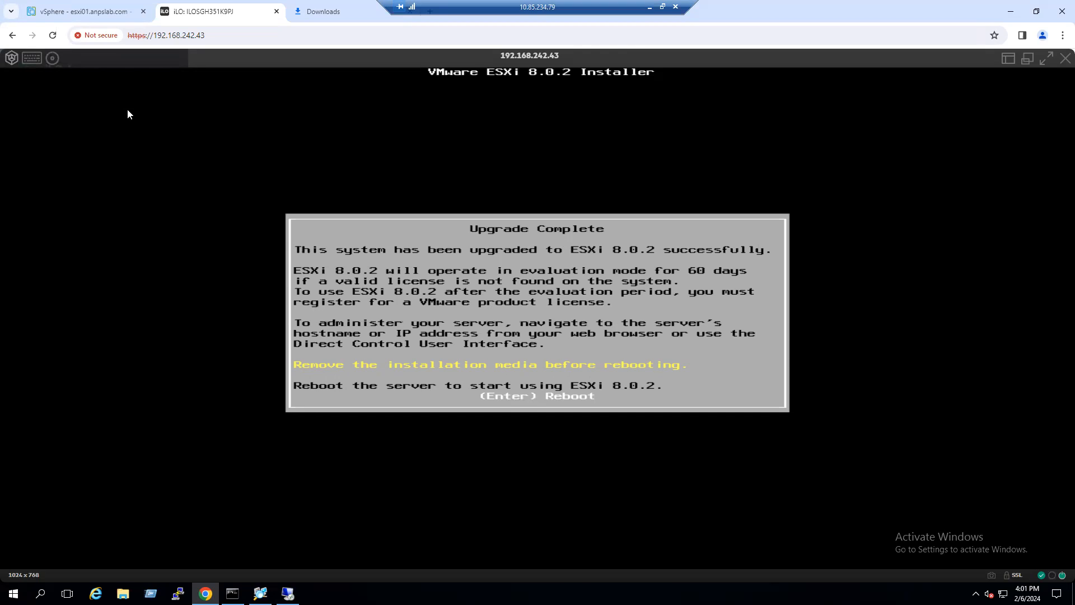
- Eject the virtual CD/DVD installation media from the iLO remote console and reboot the upgraded server
click(52, 58)
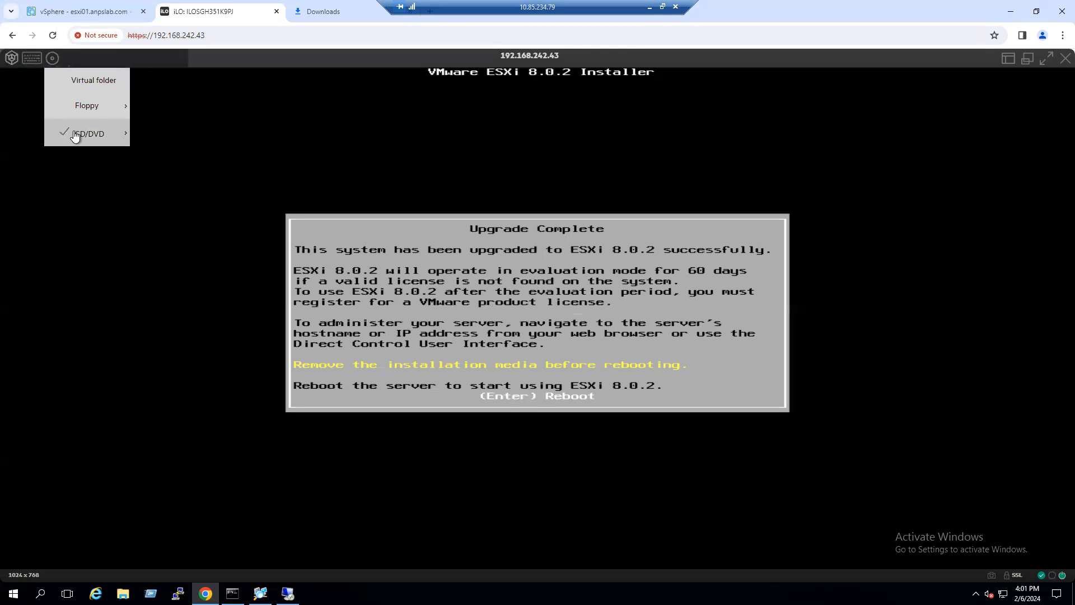
mouse_move(74, 136)
click(169, 177)
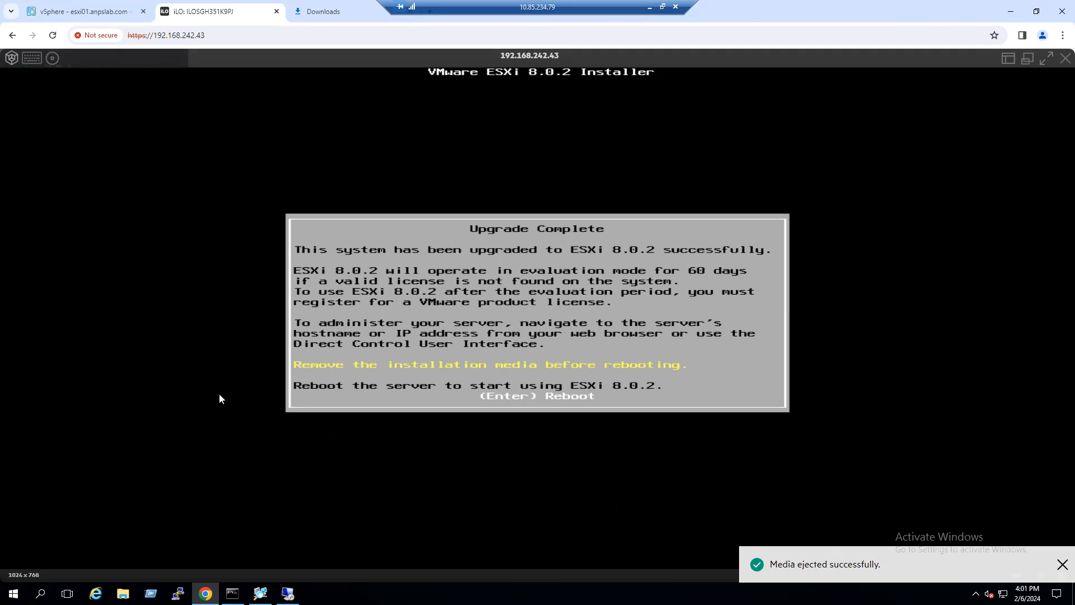
key(Return)
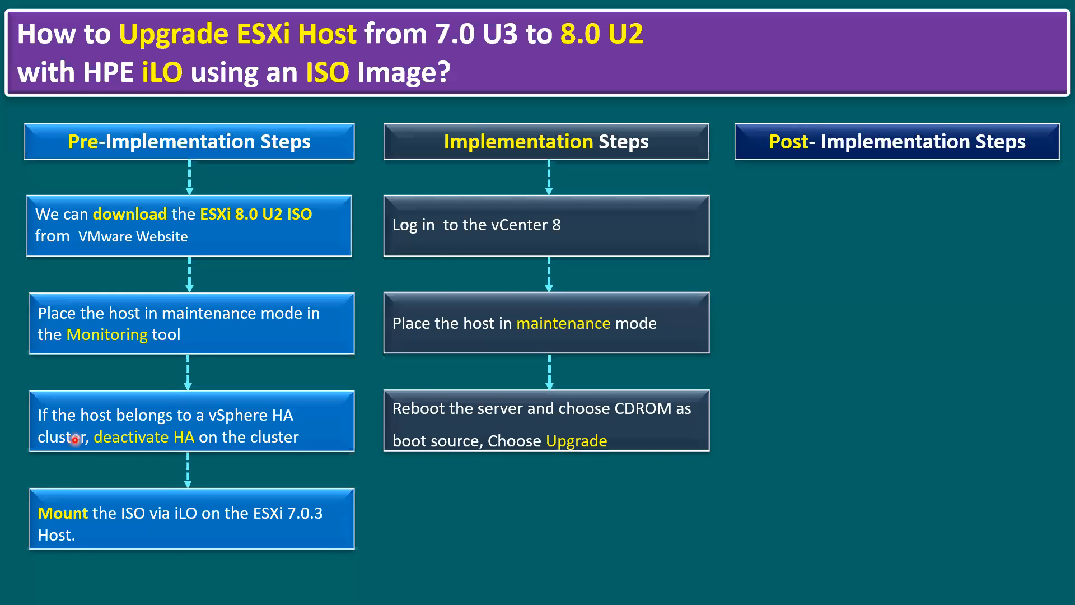
click(595, 517)
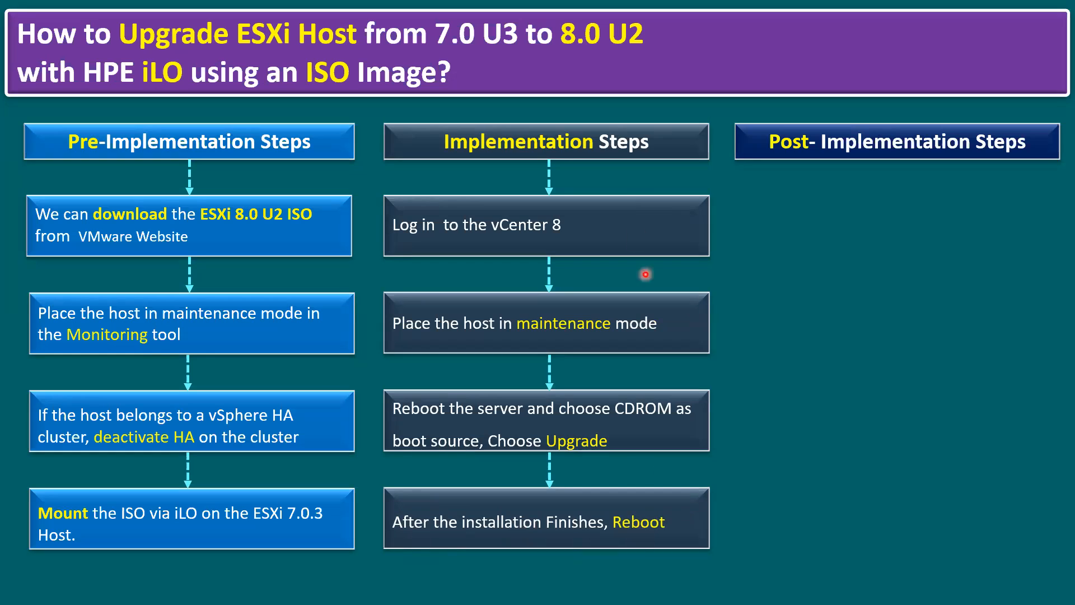
click(640, 545)
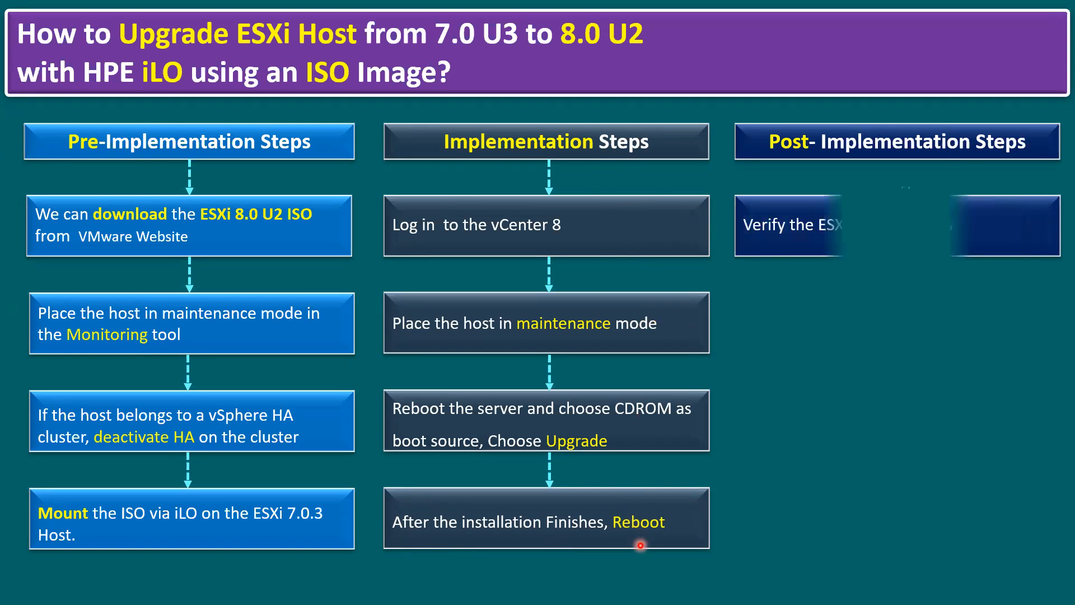